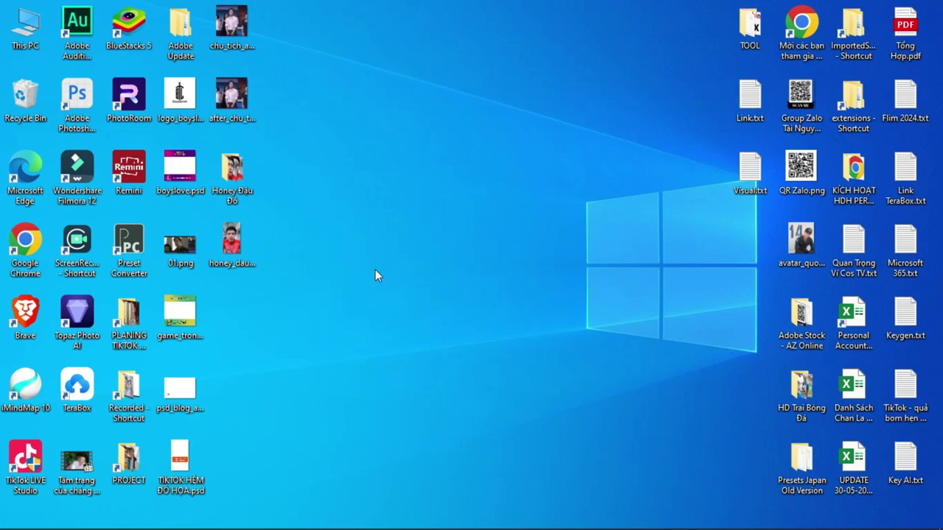
# Move the Topaz Photo AI shortcut to the empty slot beside game_tron in the Brave row
pyautogui.moveTo(84, 336); pyautogui.dragTo(245, 331)
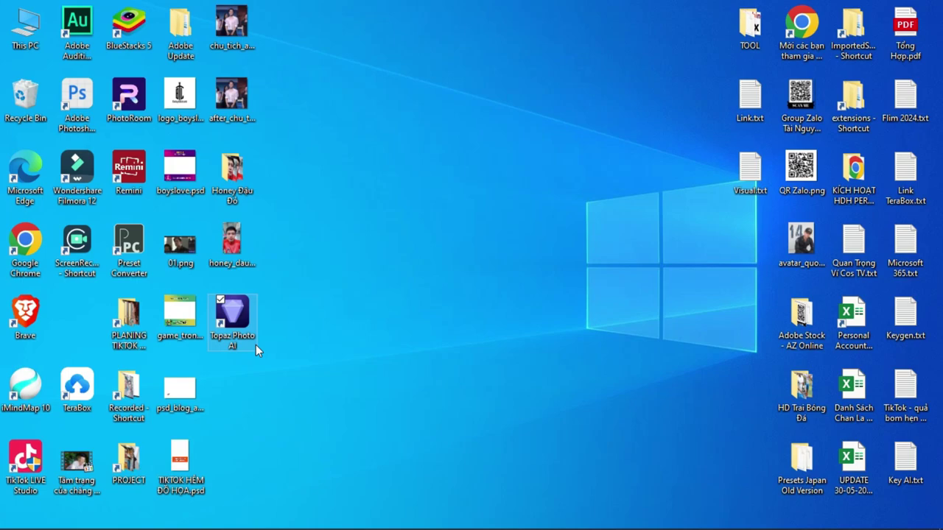
# Open chu_tich_acb_huy.png in Picasa Photo Viewer and zoom in close
pyautogui.click(353, 250)
pyautogui.doubleClick(239, 41)
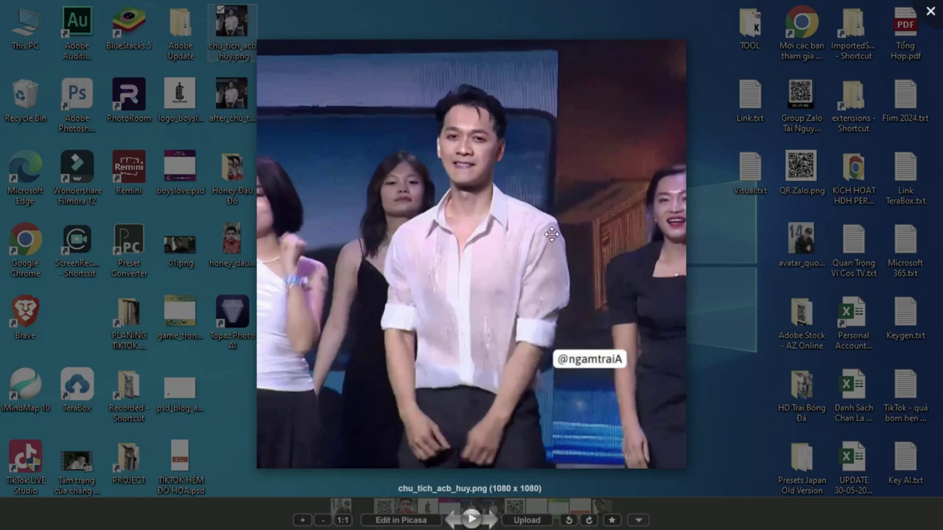
pyautogui.scroll(2, 545, 223)
pyautogui.scroll(1, 548, 222)
pyautogui.scroll(1, 548, 222)
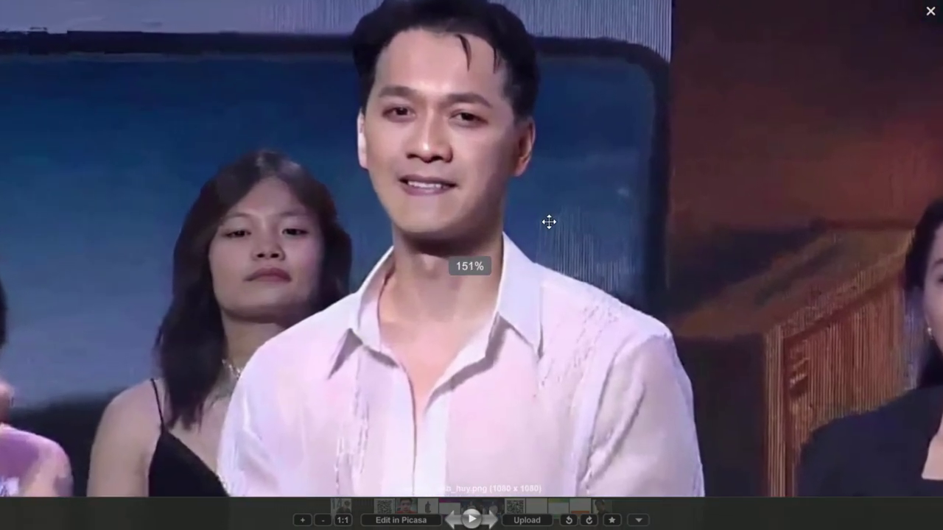
pyautogui.scroll(1, 548, 223)
pyautogui.scroll(1, 553, 229)
# Close Picasa and move the after_chu_tich_acb_huy.png icon to the desktop middle
pyautogui.scroll(-1, 558, 235)
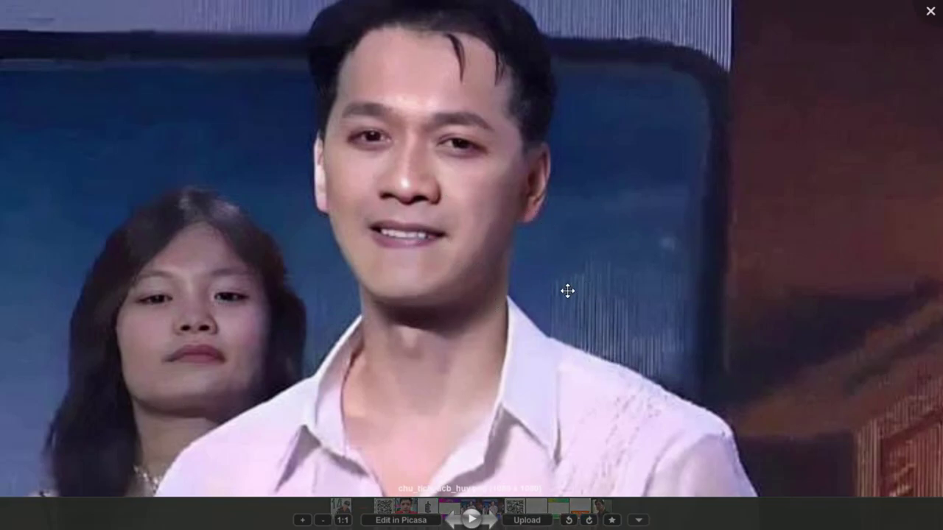
pyautogui.scroll(-1, 508, 202)
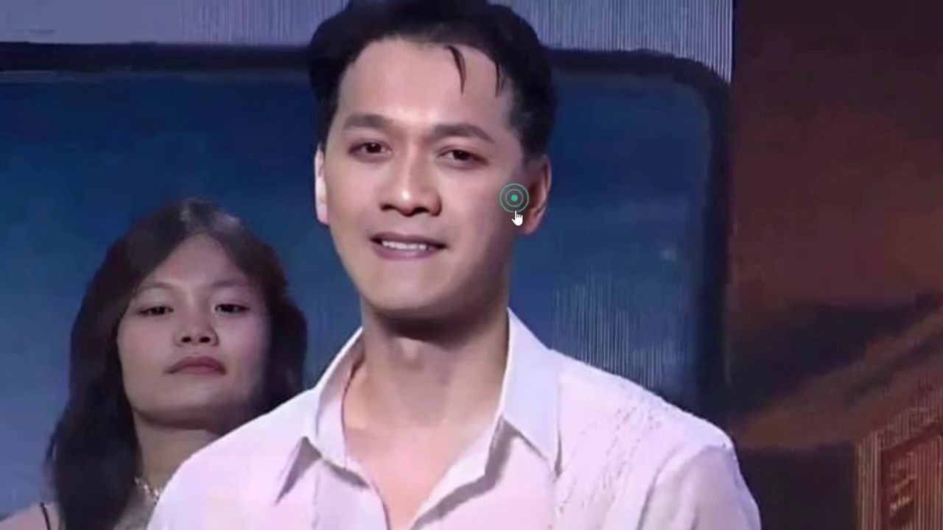
pyautogui.scroll(1, 501, 210)
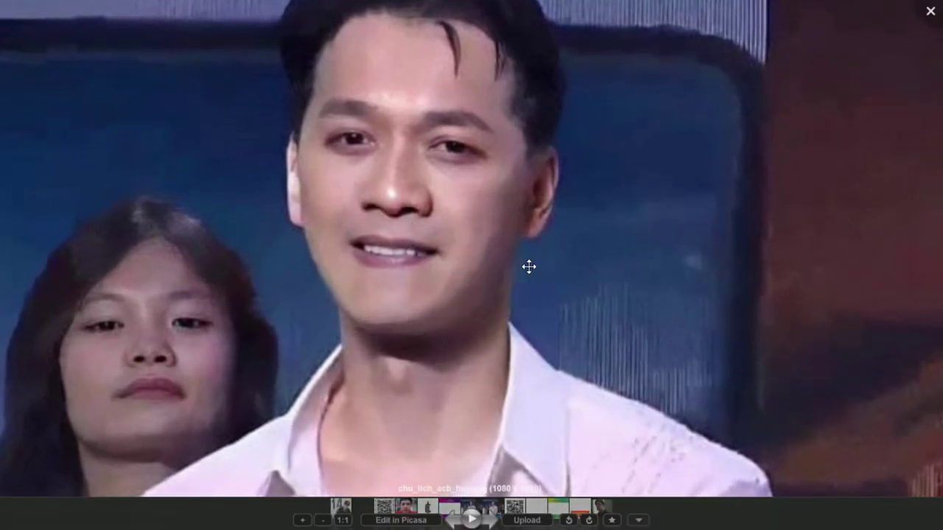
pyautogui.click(929, 10)
pyautogui.moveTo(232, 96); pyautogui.dragTo(387, 103)
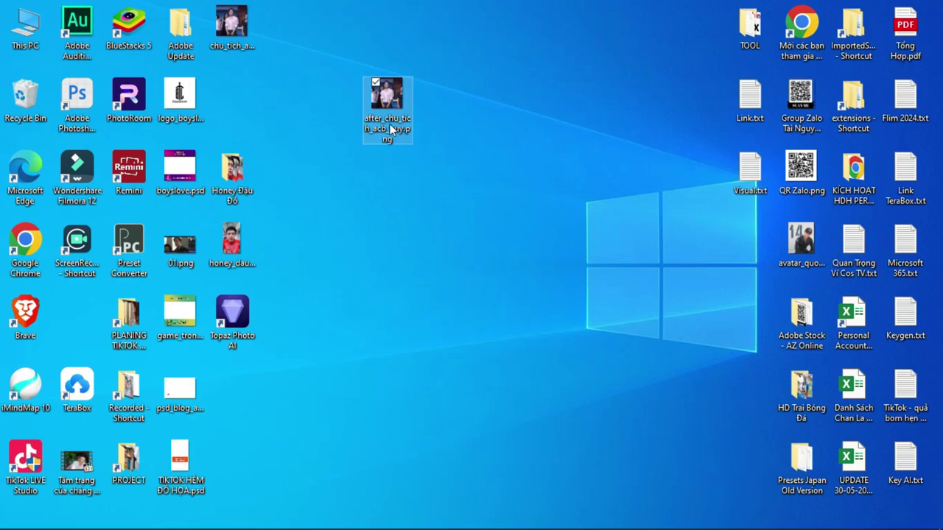
pyautogui.press('Return')
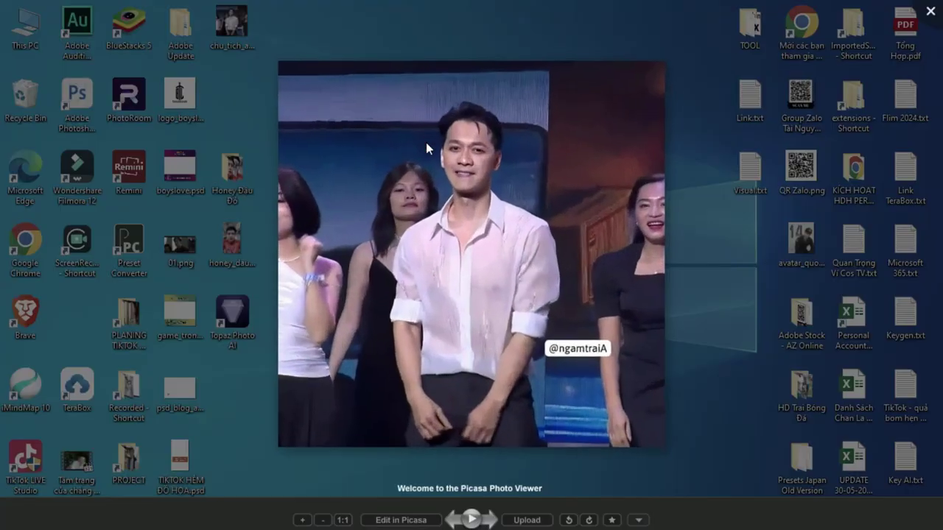
pyautogui.scroll(3, 472, 264)
pyautogui.scroll(3, 501, 236)
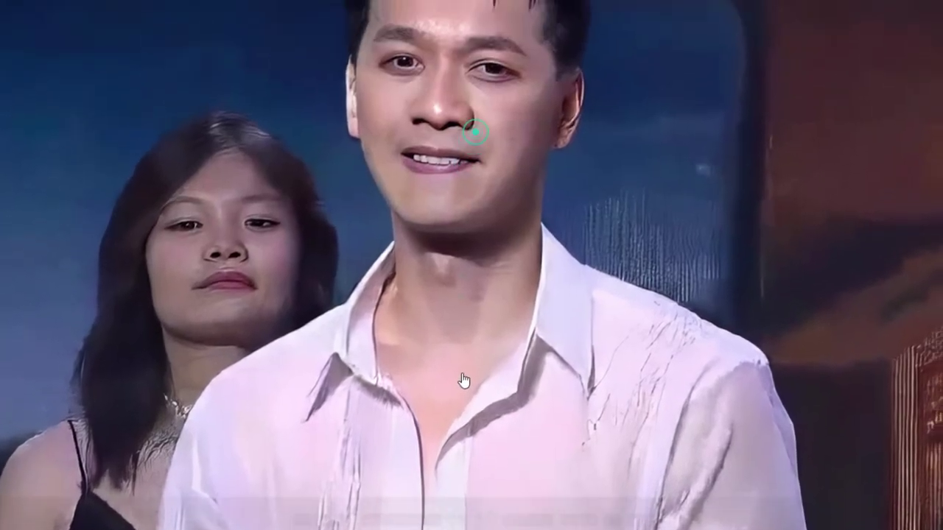
pyautogui.moveTo(521, 215); pyautogui.dragTo(504, 242)
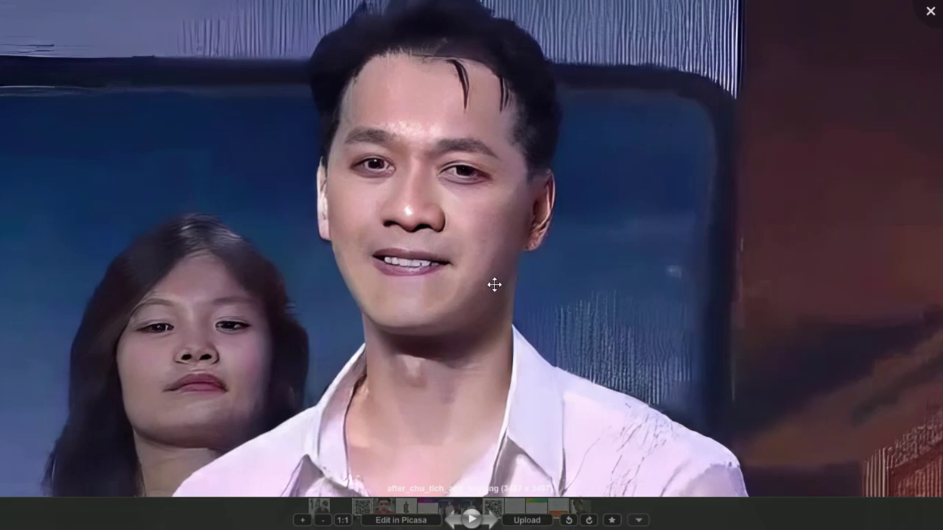
pyautogui.scroll(-5, 499, 258)
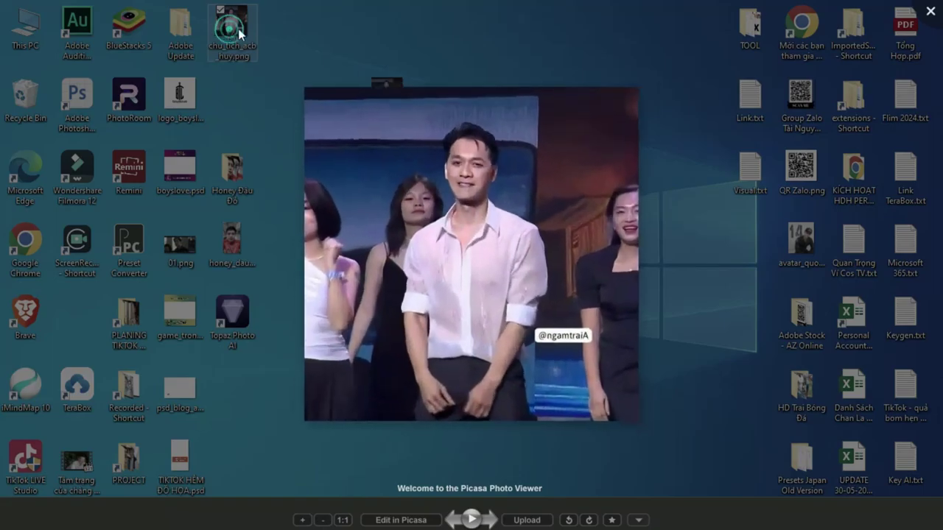
pyautogui.scroll(3, 508, 213)
pyautogui.scroll(2, 522, 196)
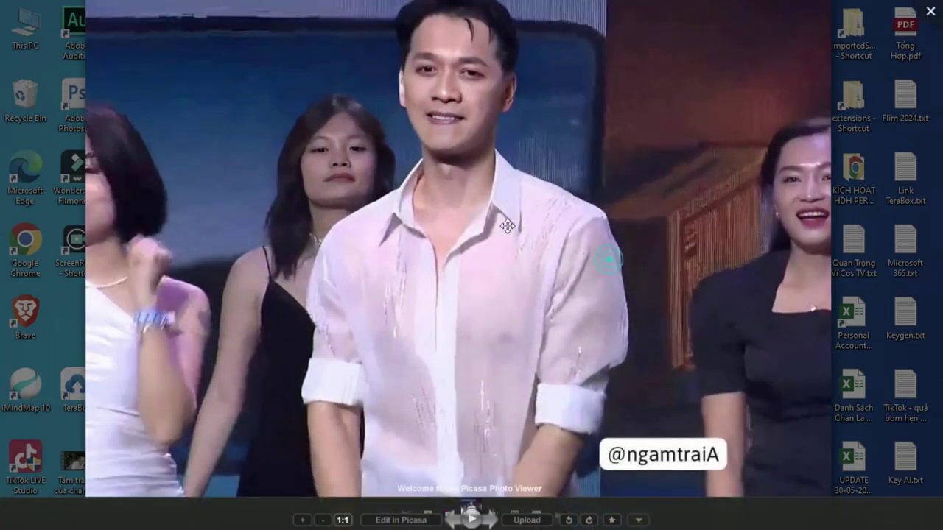
pyautogui.scroll(3, 516, 184)
pyautogui.moveTo(493, 150); pyautogui.dragTo(504, 414)
pyautogui.scroll(1, 514, 355)
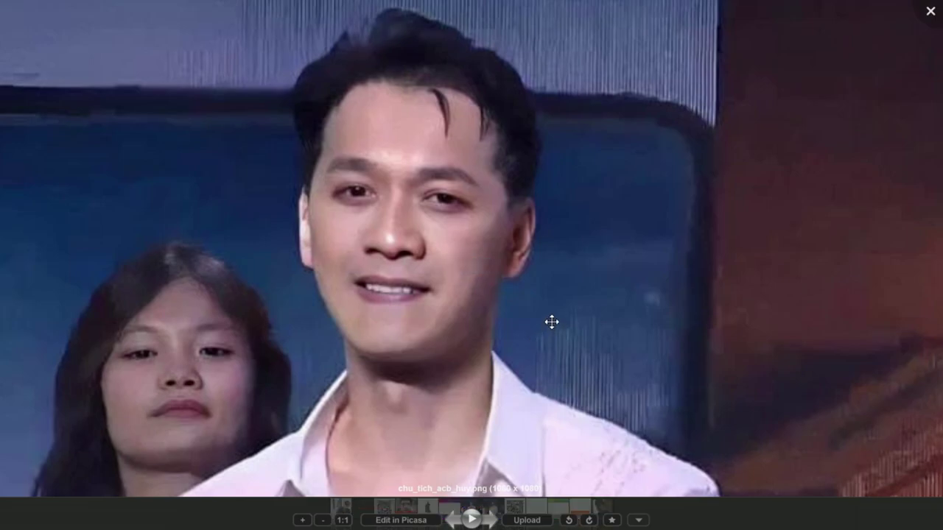
pyautogui.press('Escape')
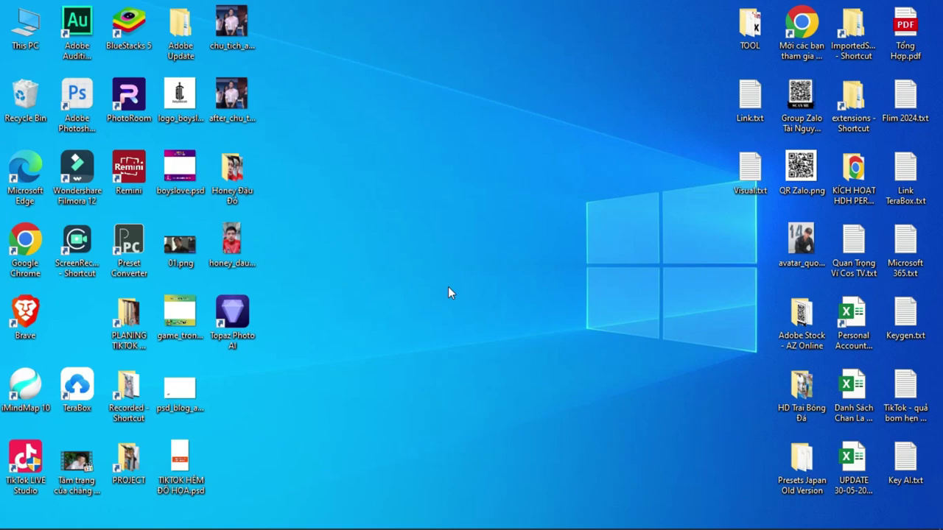
# Check the Details of the first frame, _000001, confirming a 540 x 960 JPG
pyautogui.click(236, 328)
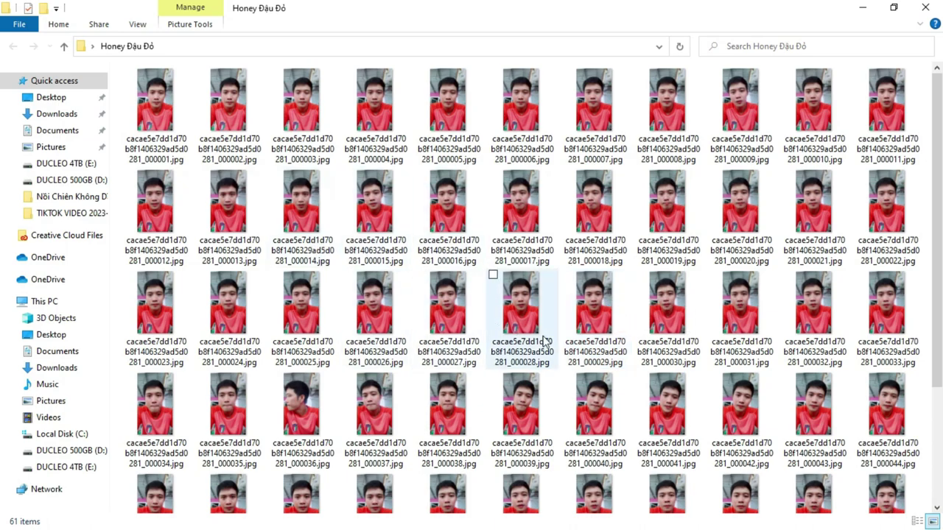
pyautogui.moveTo(520, 317)
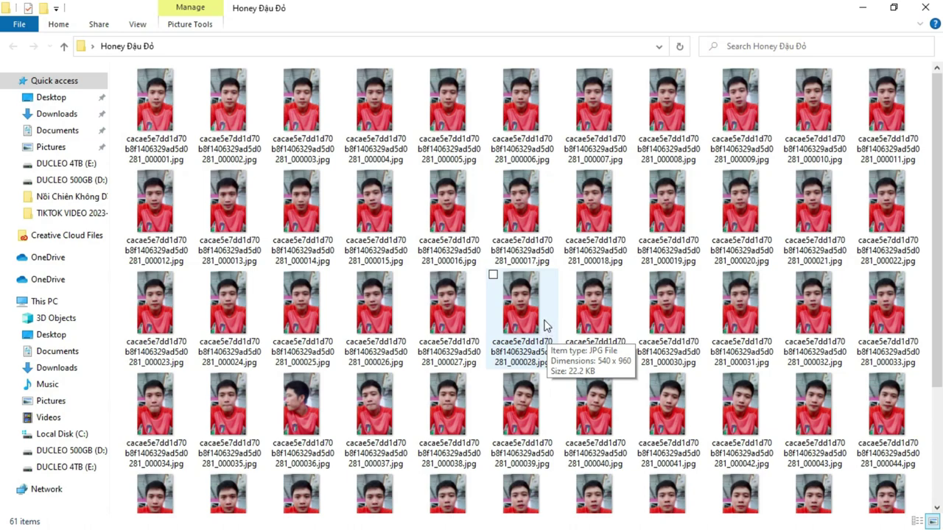
pyautogui.click(167, 140)
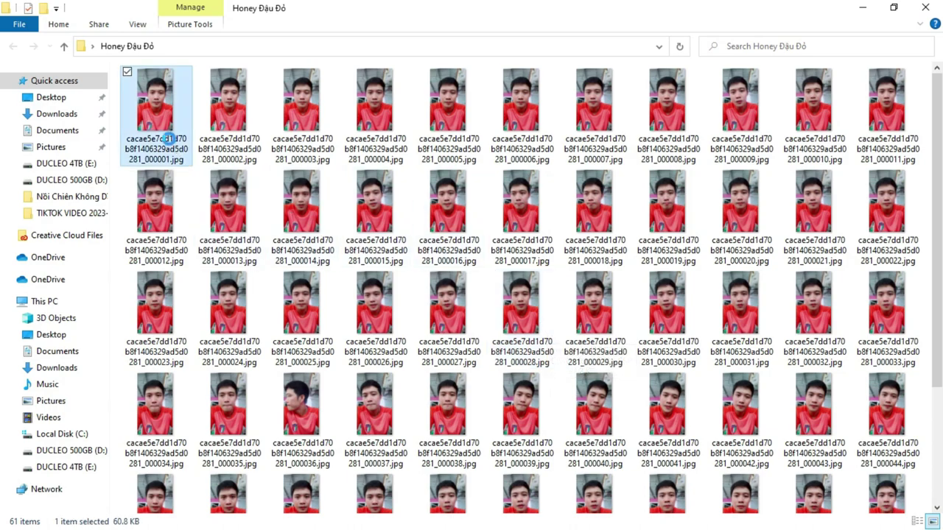
pyautogui.rightClick(167, 139)
pyautogui.click(210, 517)
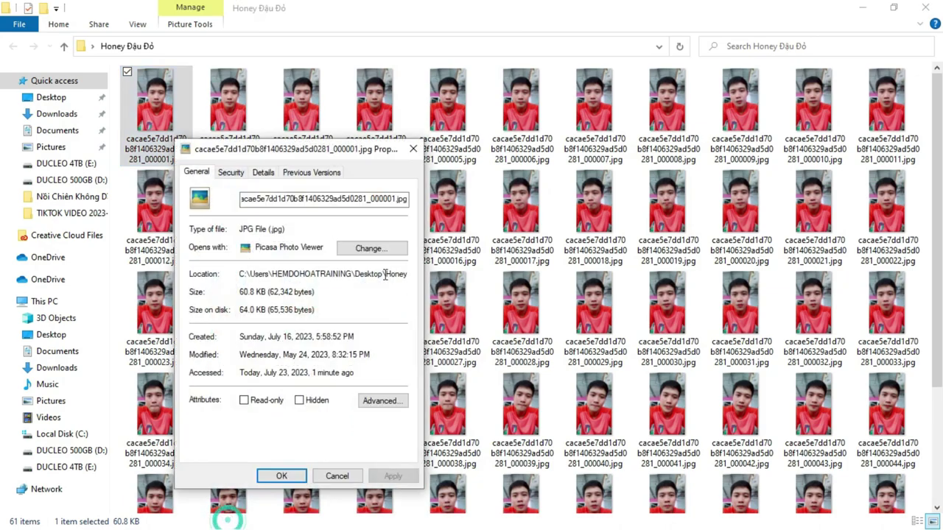
pyautogui.click(264, 172)
pyautogui.moveTo(333, 150); pyautogui.dragTo(505, 120)
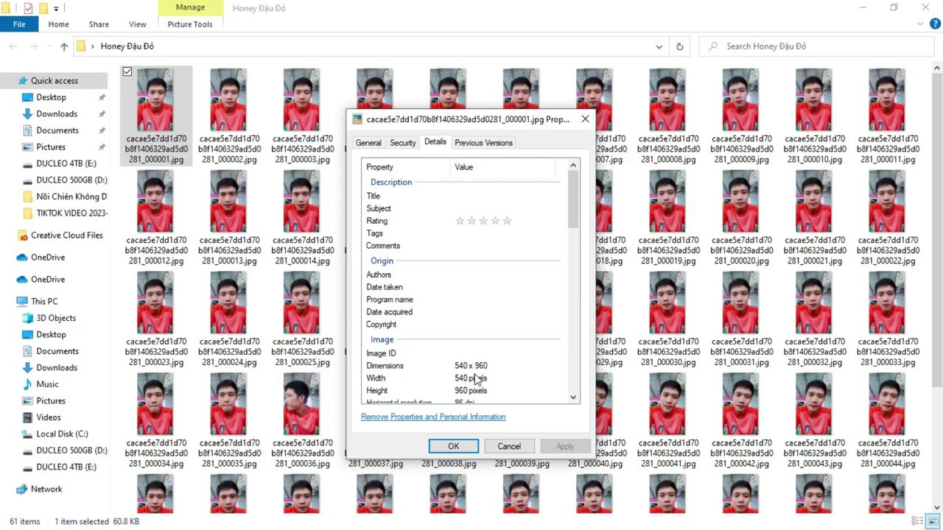
pyautogui.scroll(-1, 490, 379)
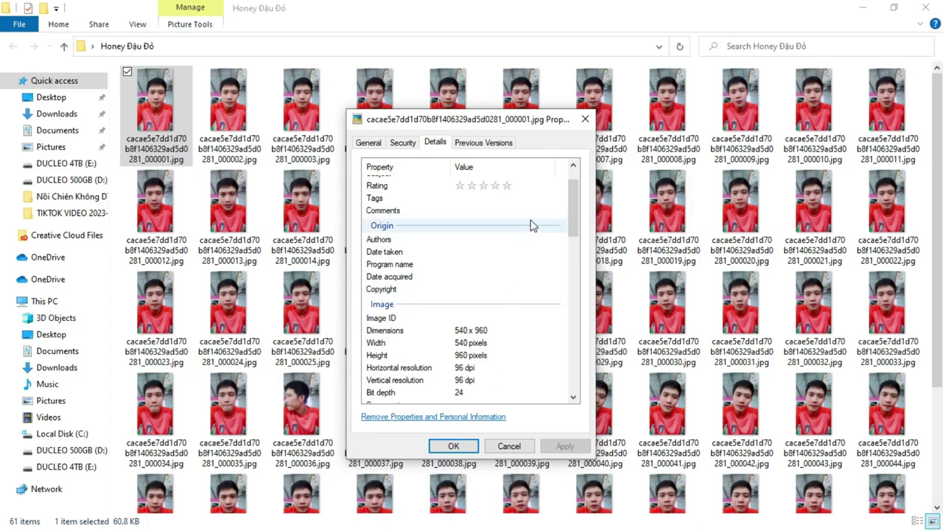
pyautogui.click(583, 120)
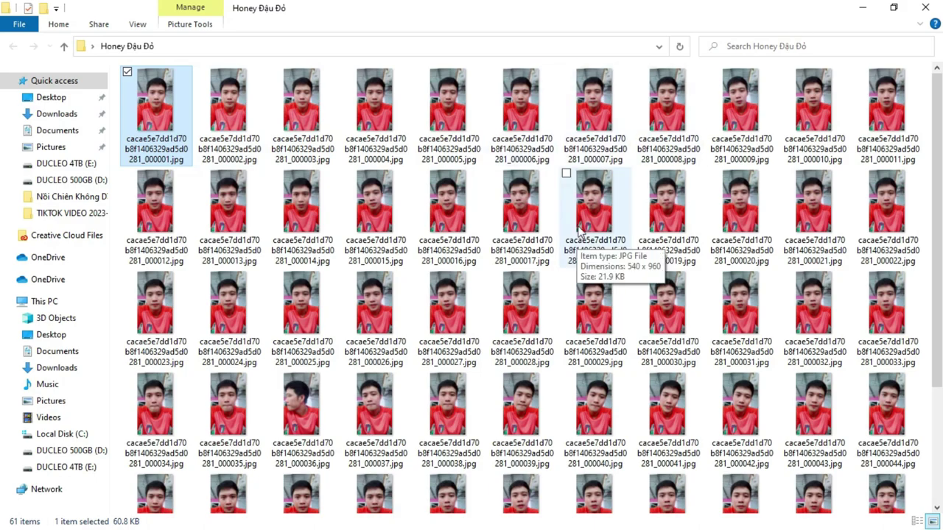
# Preview the 540 x 960 honey_dau_do.jpg in Picasa with a quick zoom, then close it
pyautogui.doubleClick(579, 232)
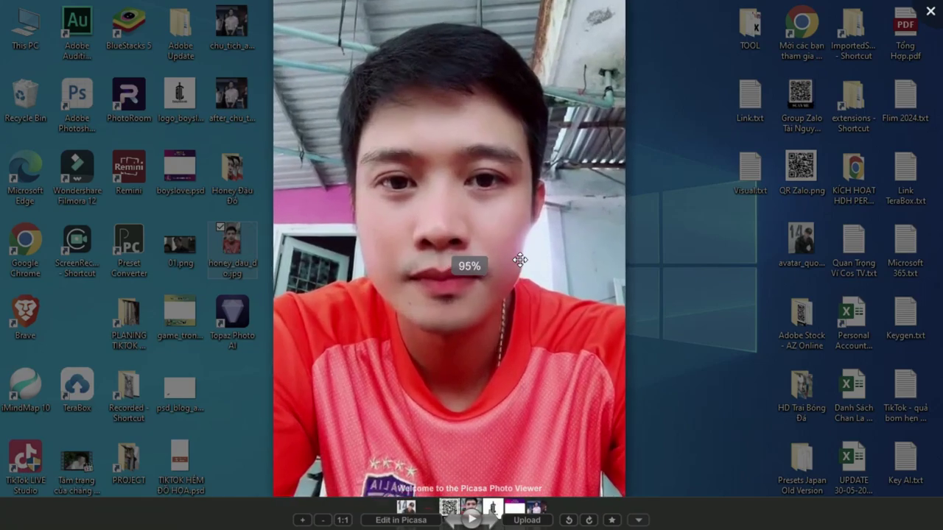
pyautogui.scroll(3, 520, 259)
pyautogui.scroll(-3, 530, 227)
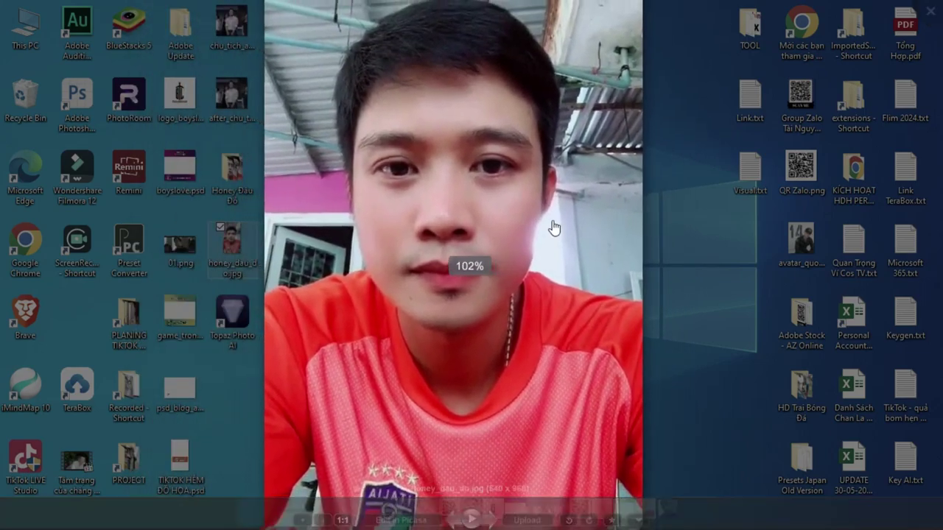
pyautogui.scroll(-1, 554, 228)
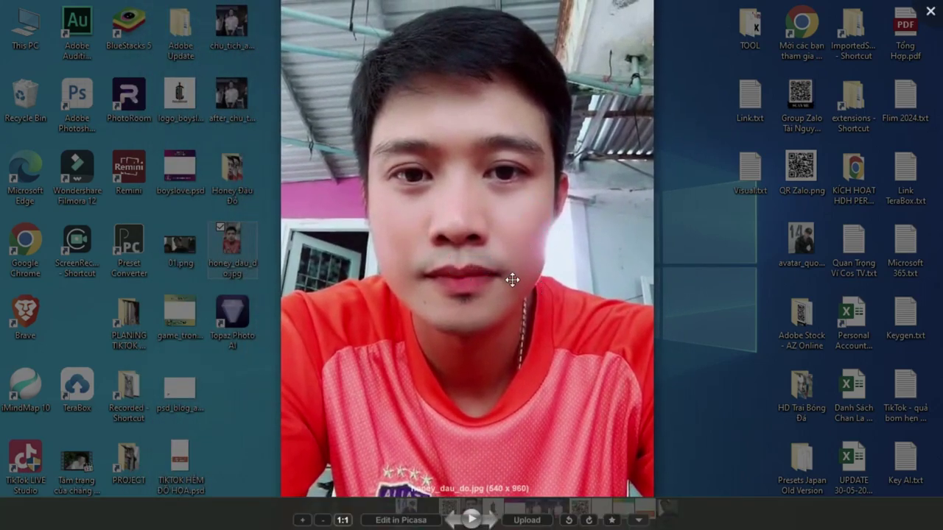
pyautogui.press('Escape')
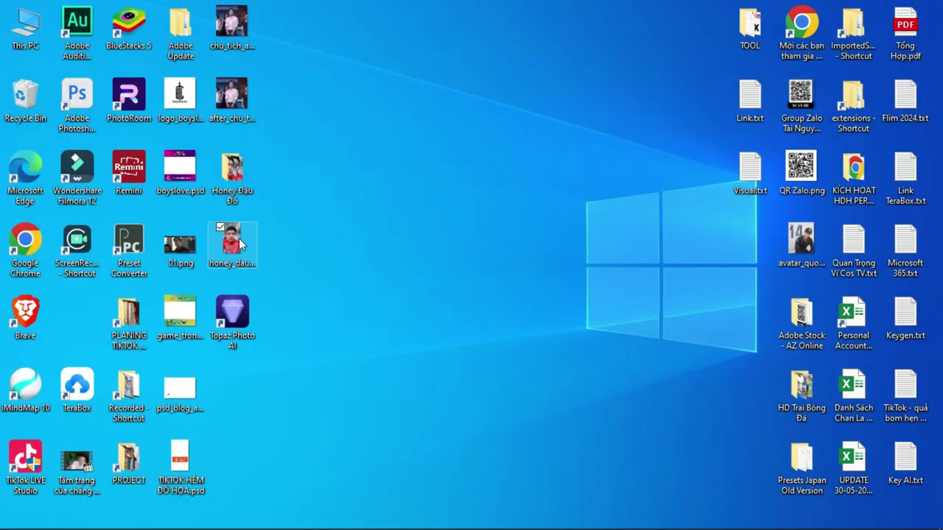
# Load honey_dau_do.jpg into Topaz and compare Autopilot's 4x face-recovered result side by side
pyautogui.moveTo(240, 245); pyautogui.dragTo(440, 522)
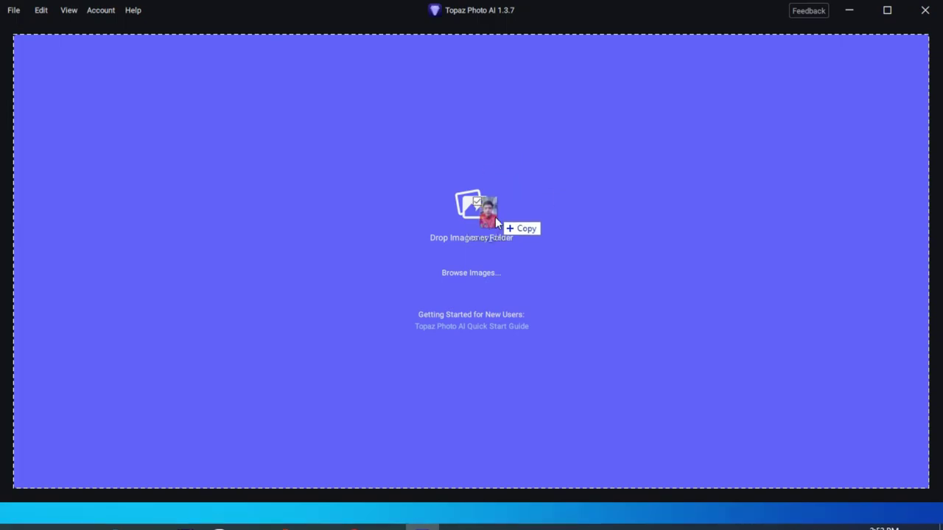
pyautogui.moveTo(439, 521); pyautogui.dragTo(493, 225)
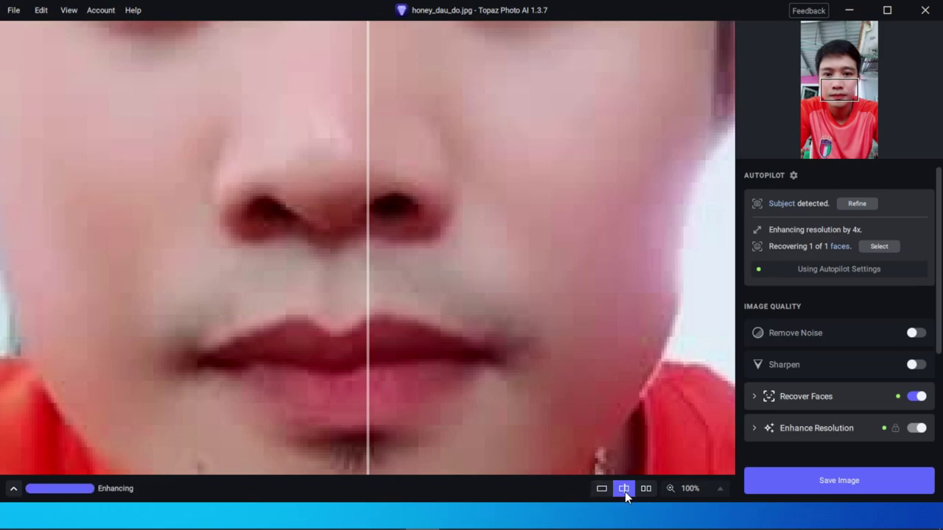
pyautogui.scroll(-1, 501, 347)
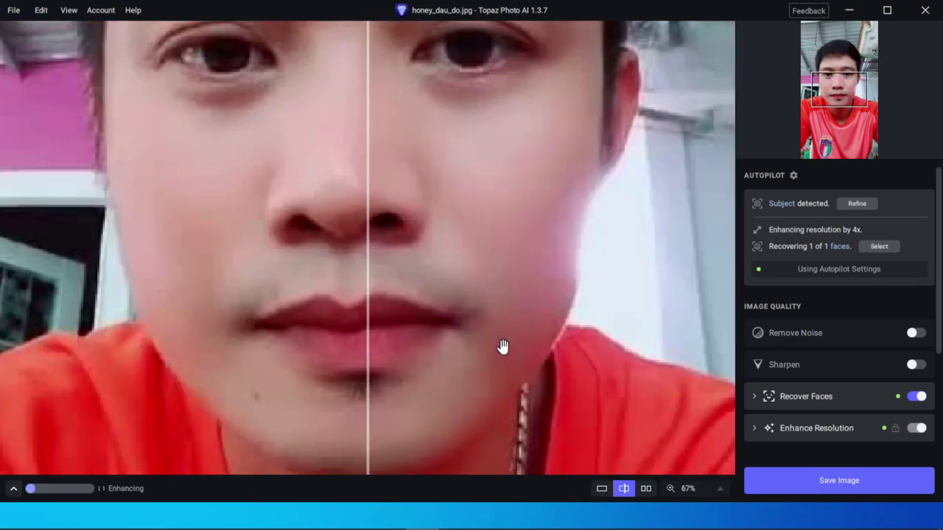
pyautogui.scroll(-1, 502, 347)
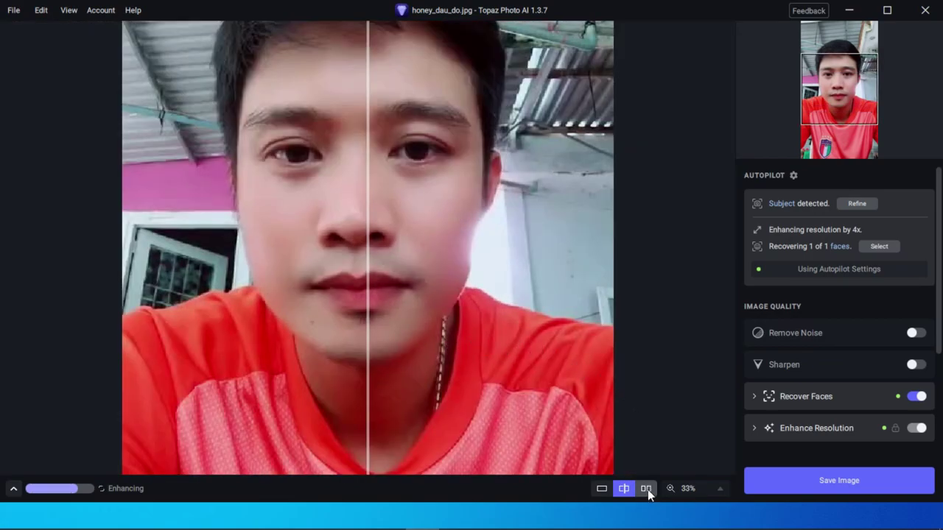
pyautogui.click(647, 489)
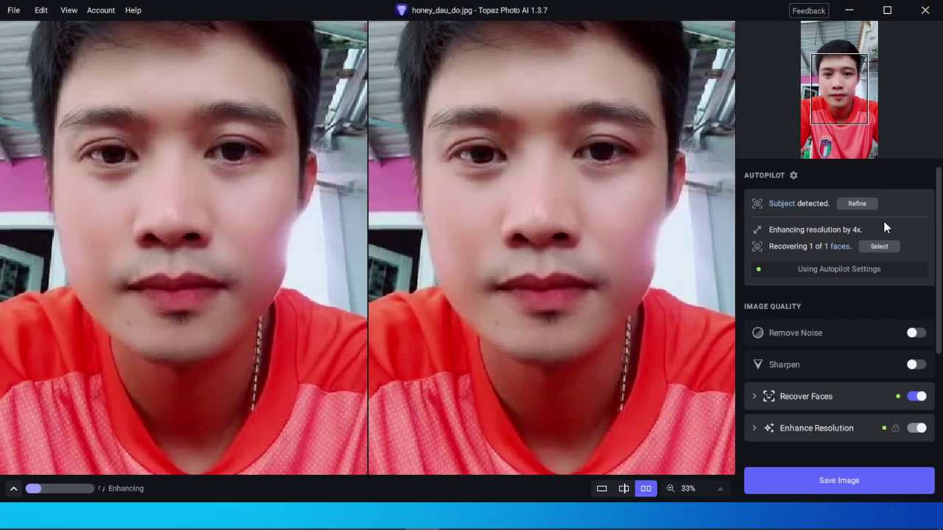
pyautogui.moveTo(840, 246)
pyautogui.scroll(-1, 828, 255)
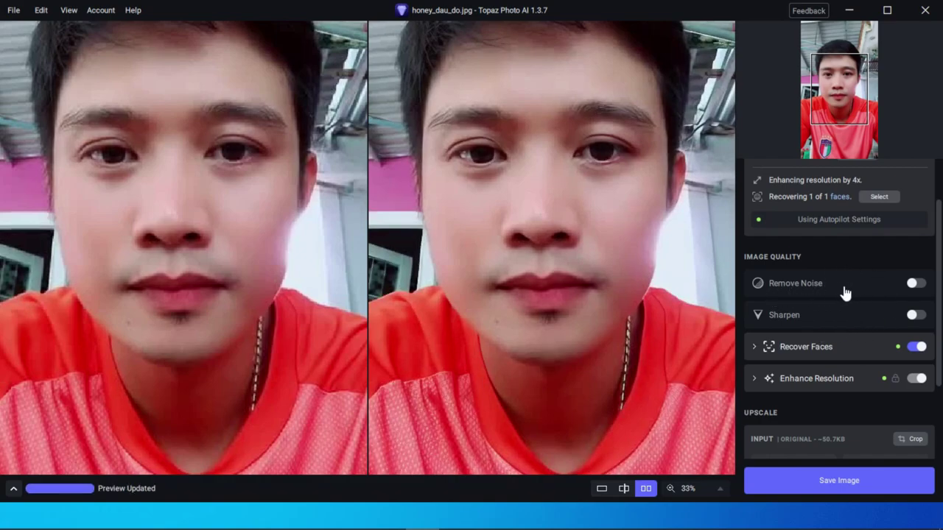
# Enable noise removal with the Strong model at Detail 24, then collapse its options
pyautogui.click(916, 285)
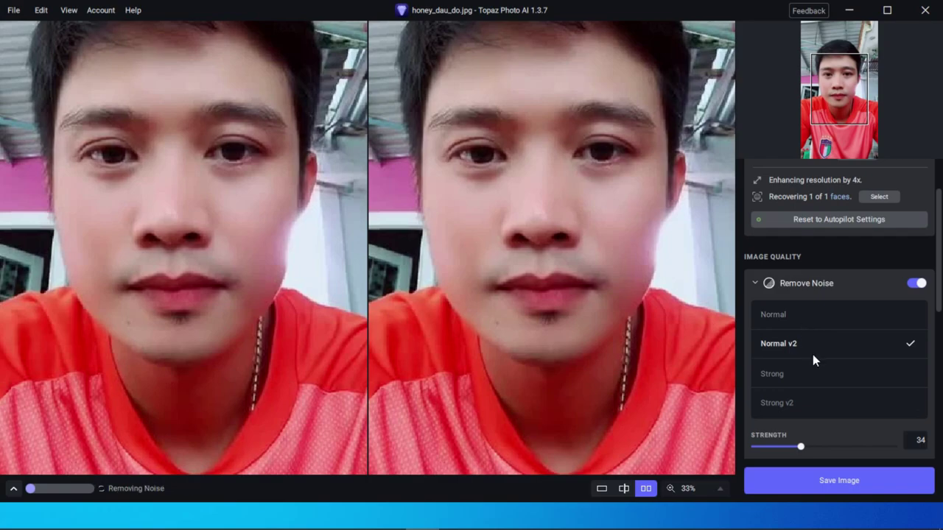
pyautogui.scroll(-1, 822, 373)
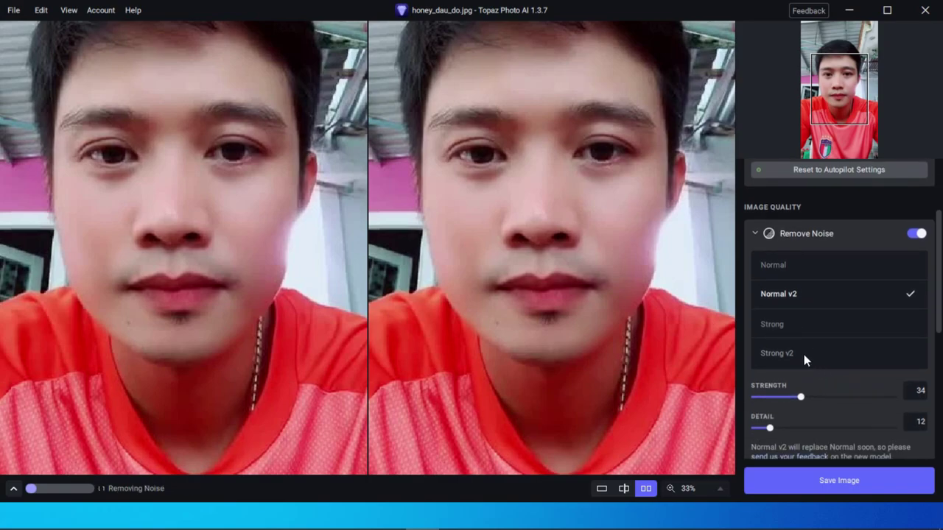
pyautogui.click(773, 326)
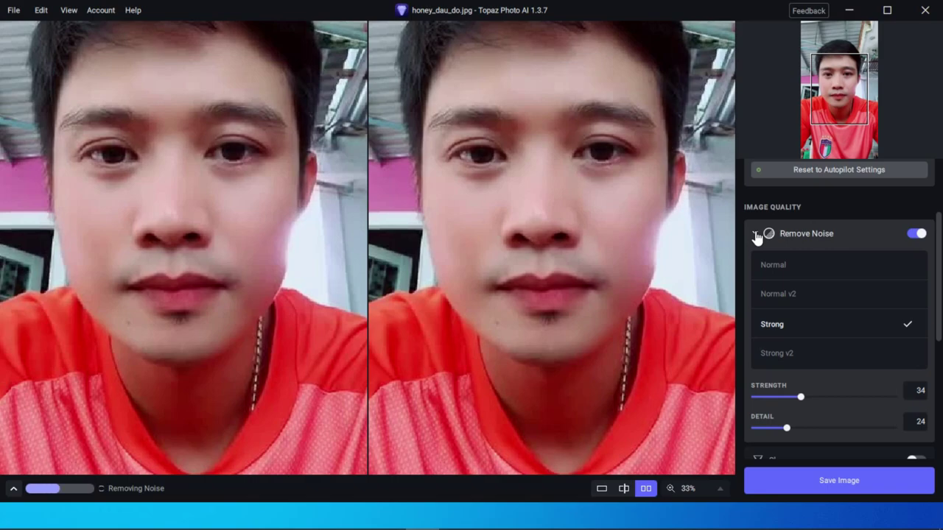
pyautogui.click(755, 234)
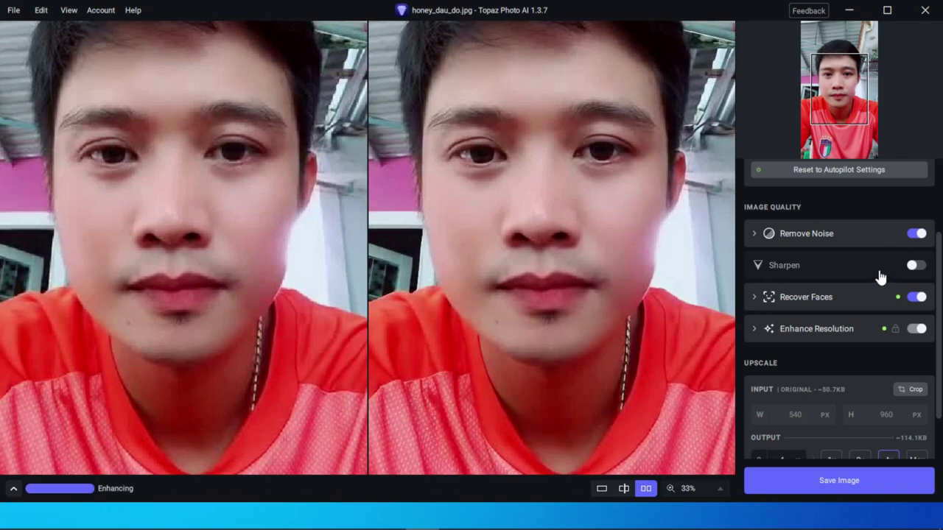
# Enable sharpening with the Standard model at strength 13
pyautogui.click(917, 267)
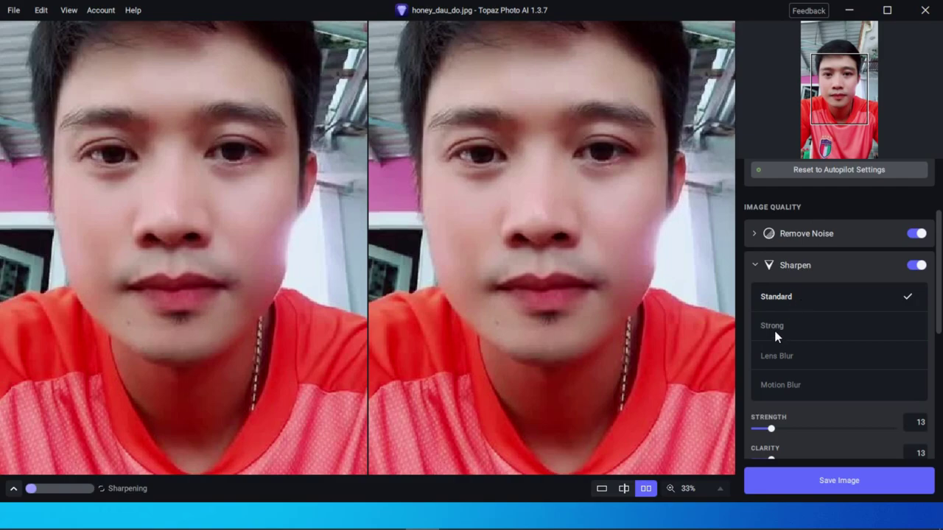
pyautogui.click(773, 328)
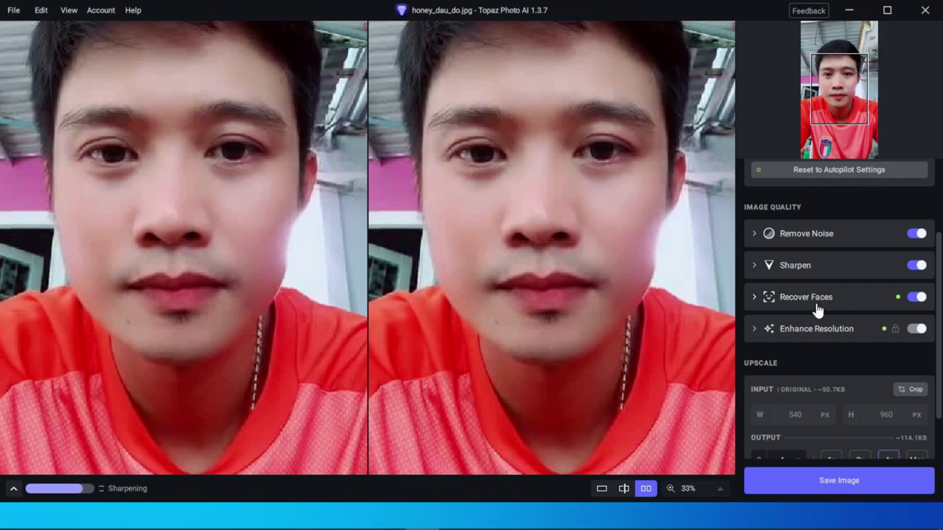
# Expand Recover Faces and drag its Strength slider from 80 to 85
pyautogui.click(758, 300)
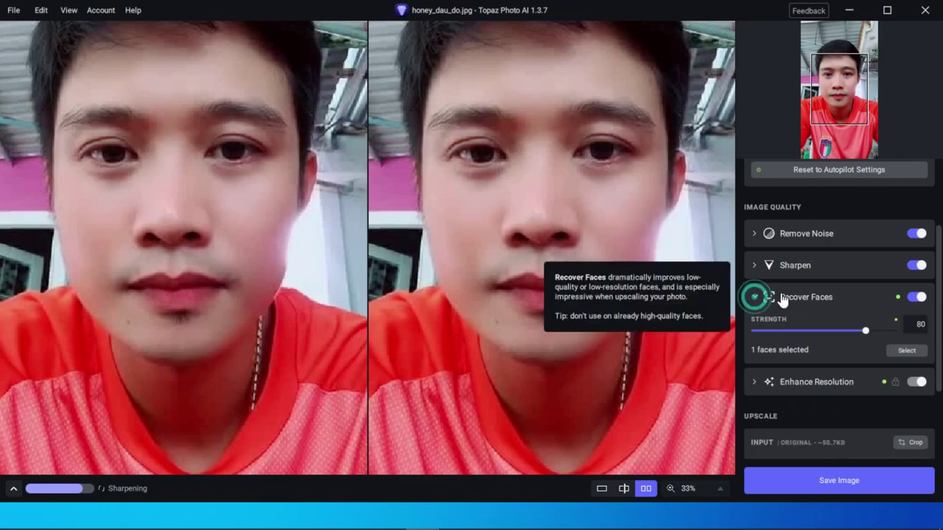
pyautogui.scroll(-1, 788, 293)
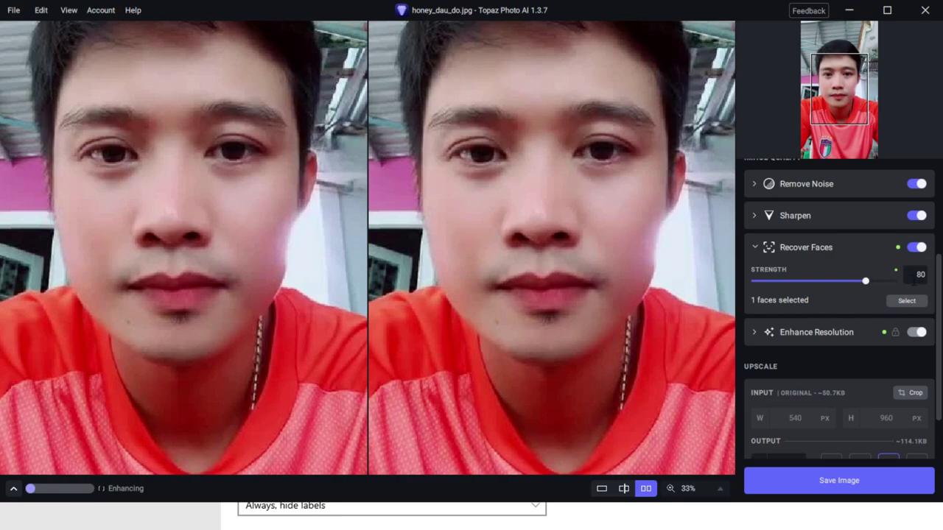
pyautogui.moveTo(867, 280); pyautogui.dragTo(872, 281)
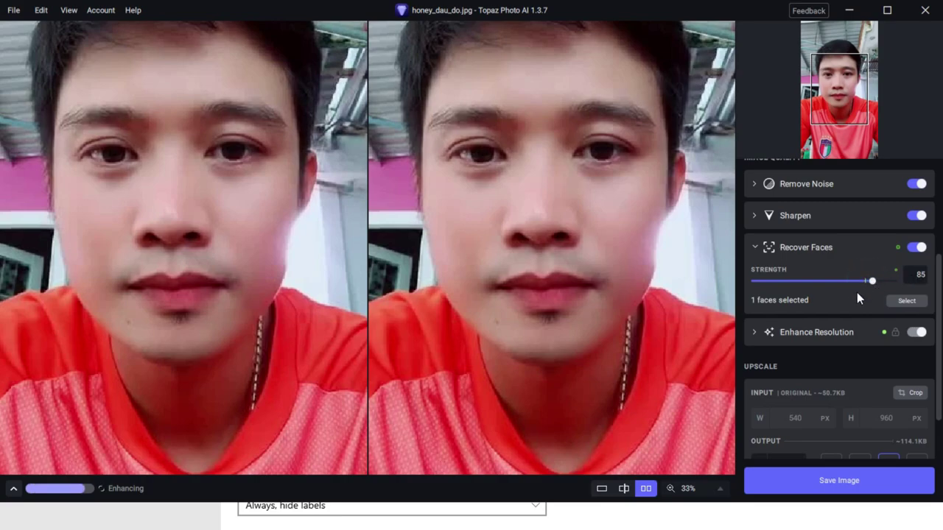
pyautogui.scroll(-1, 777, 303)
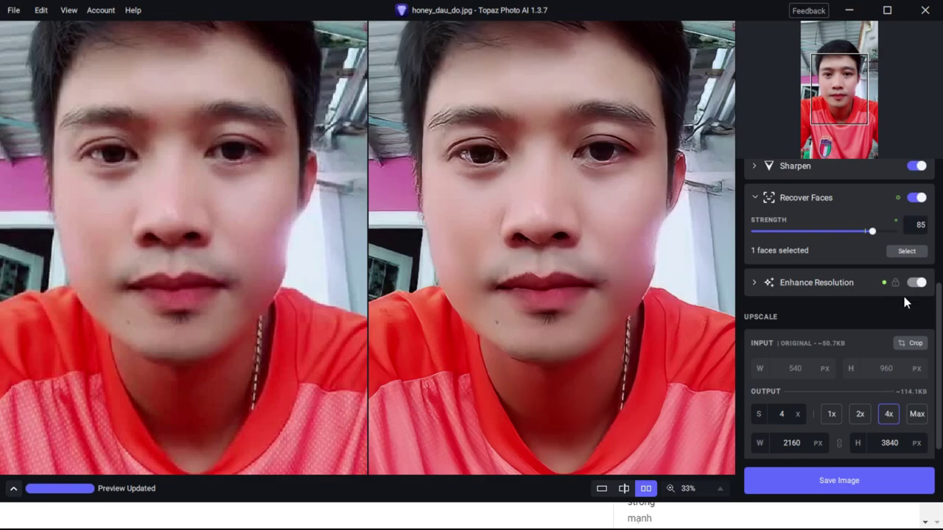
pyautogui.click(755, 285)
pyautogui.scroll(-3, 788, 306)
pyautogui.scroll(-2, 821, 339)
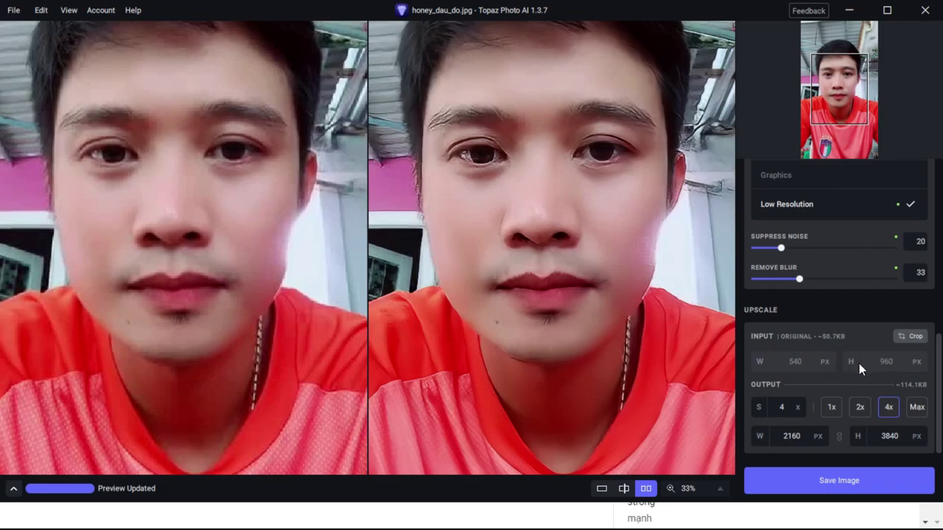
pyautogui.scroll(1, 842, 359)
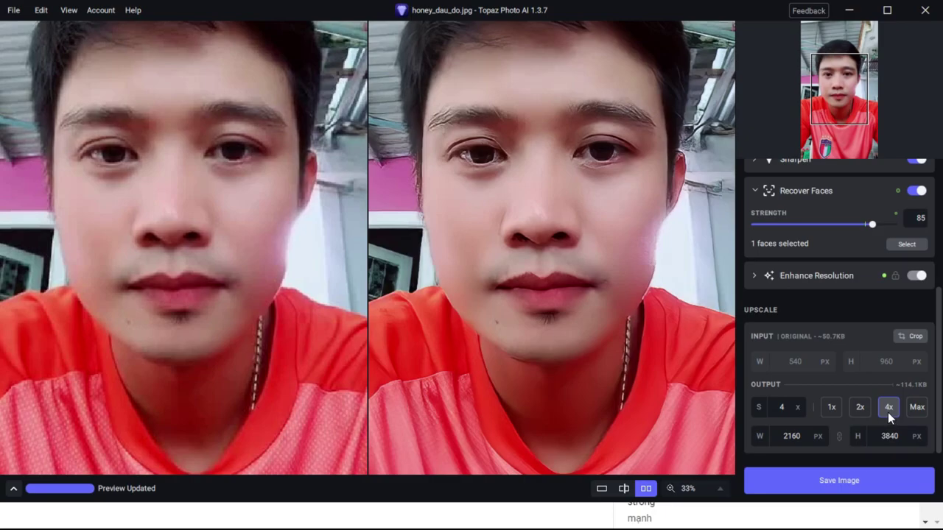
pyautogui.click(830, 409)
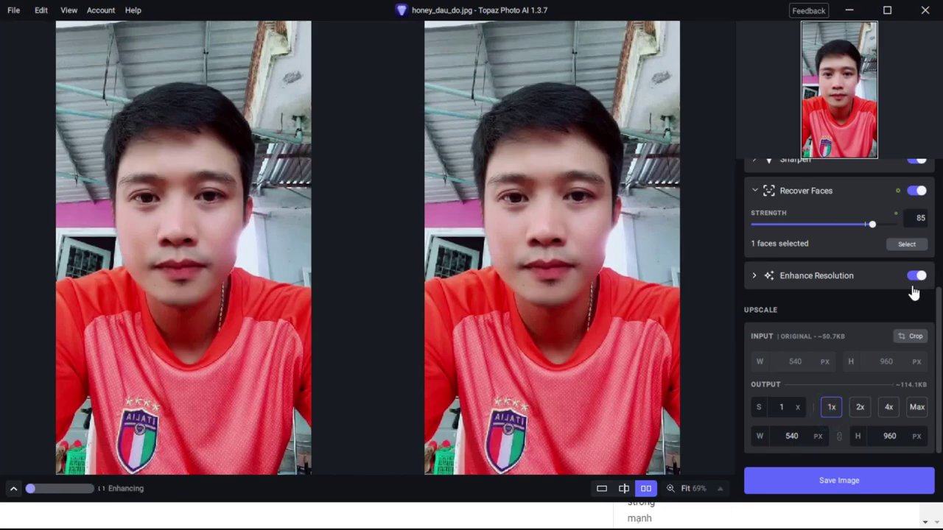
pyautogui.click(860, 408)
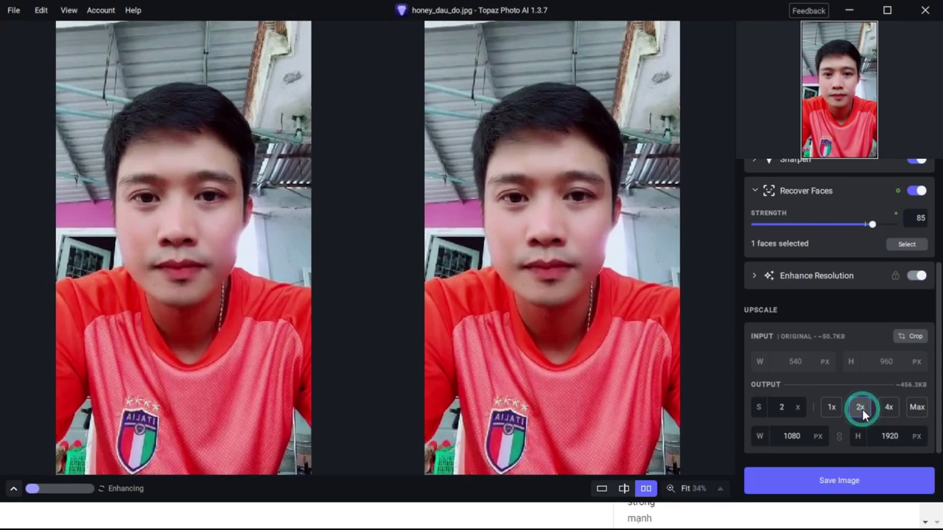
pyautogui.click(886, 413)
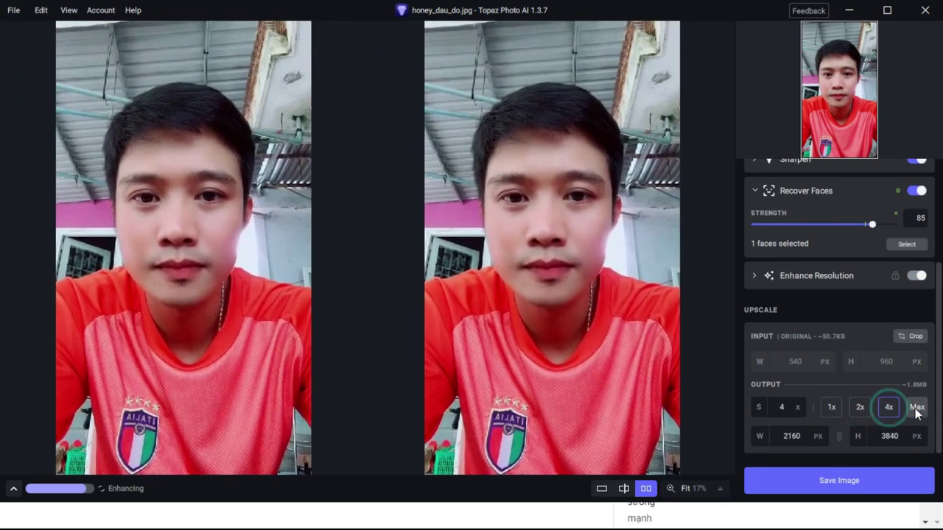
pyautogui.scroll(1, 858, 344)
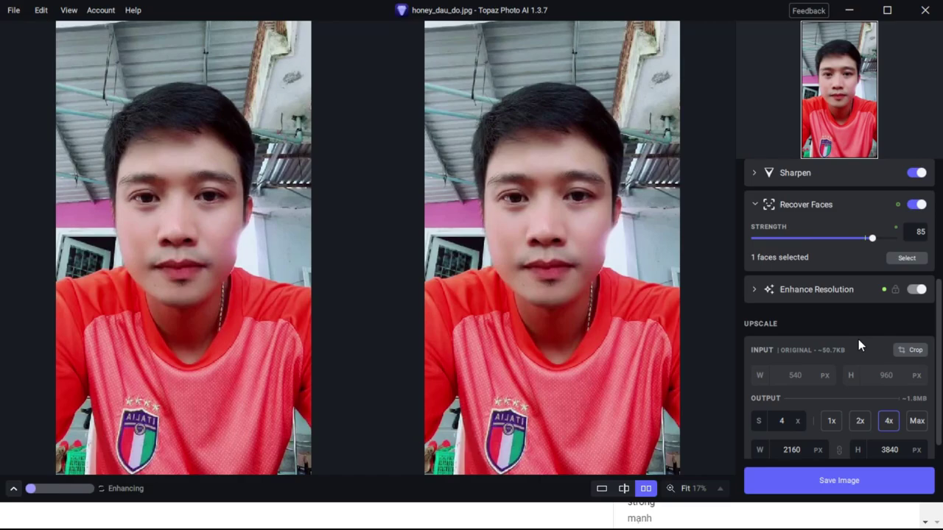
pyautogui.click(885, 412)
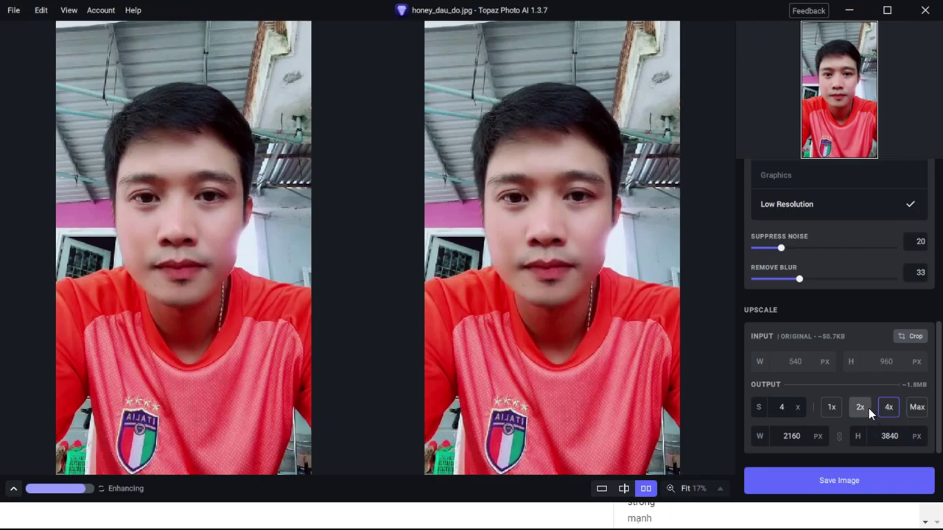
pyautogui.scroll(4, 838, 408)
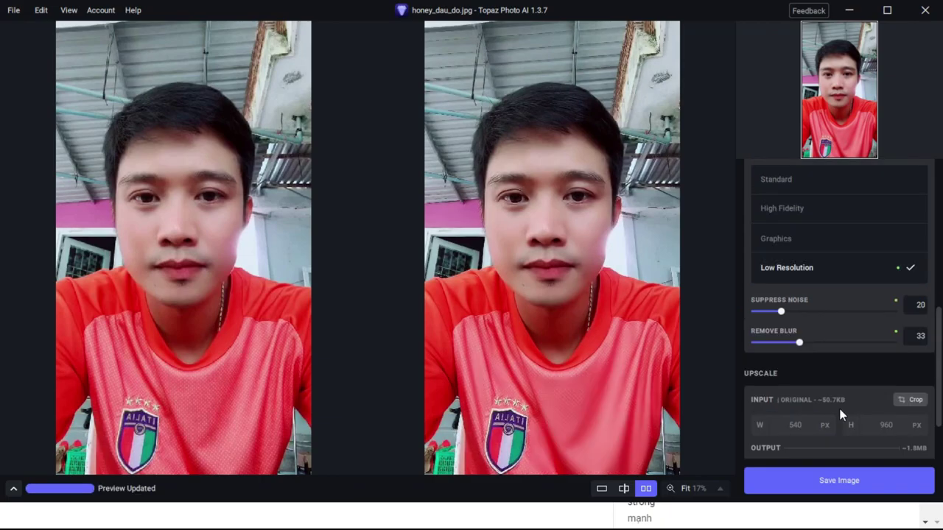
pyautogui.scroll(-3, 838, 408)
pyautogui.click(833, 420)
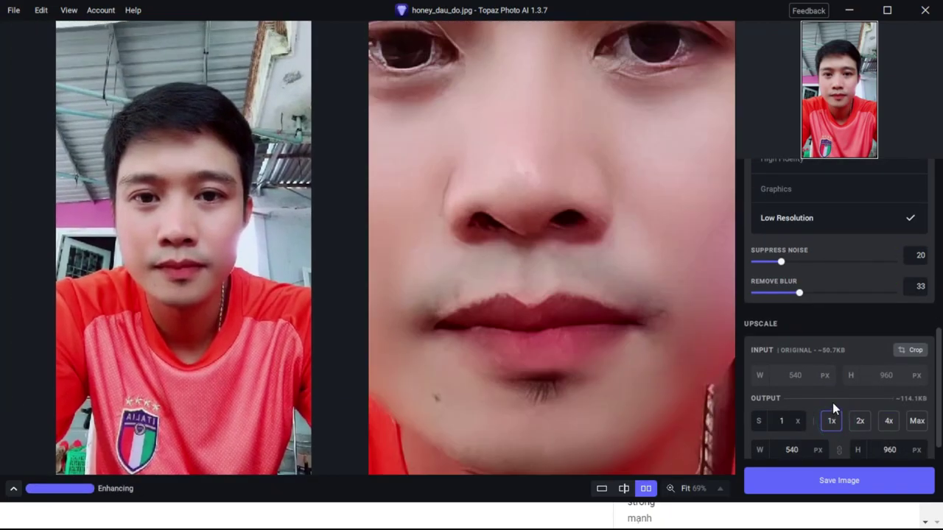
pyautogui.scroll(-1, 818, 367)
pyautogui.scroll(5, 830, 331)
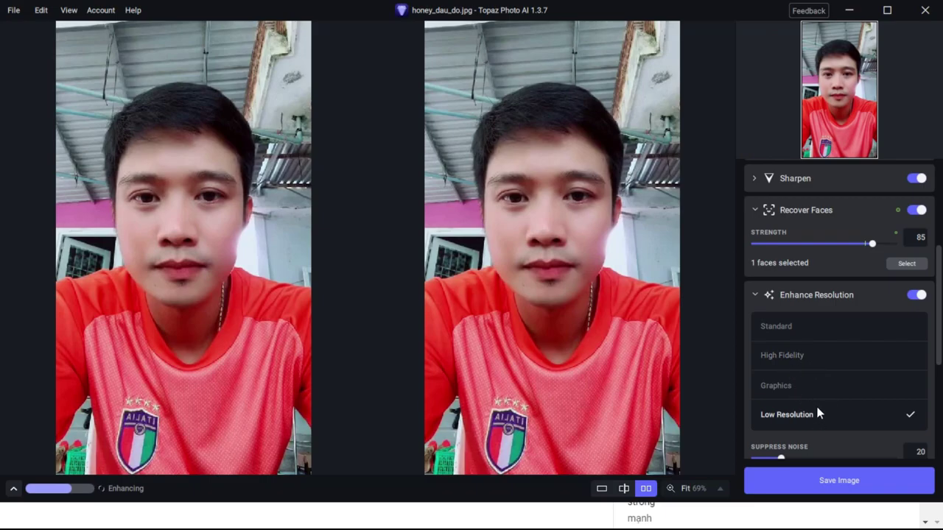
pyautogui.click(788, 360)
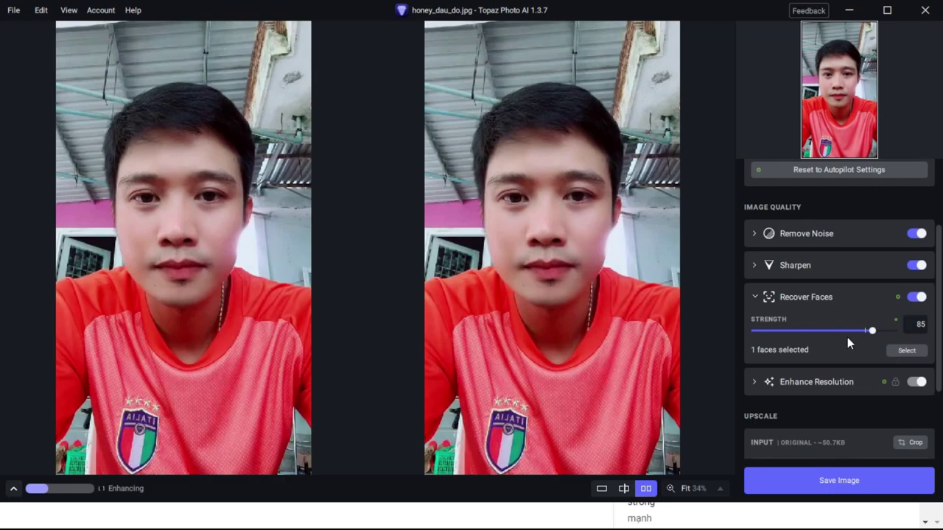
pyautogui.scroll(-1, 847, 339)
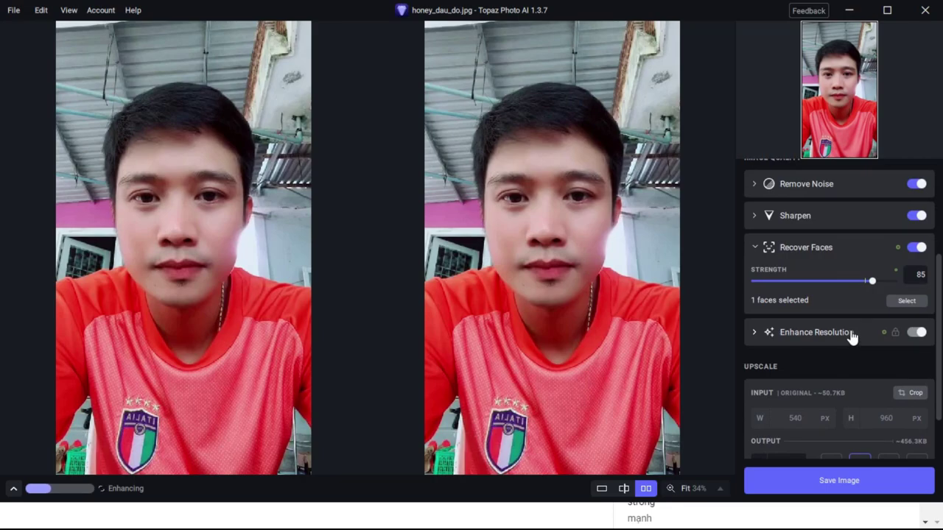
pyautogui.scroll(-1, 851, 337)
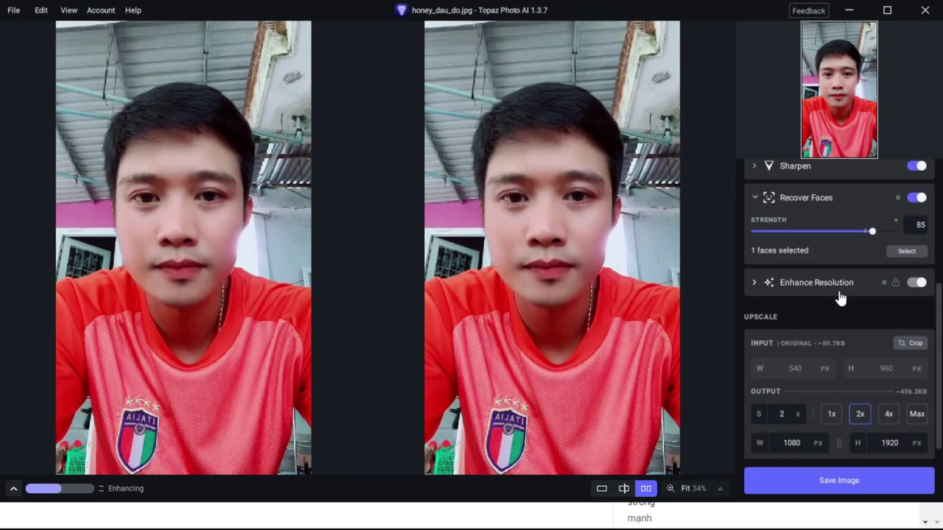
pyautogui.click(888, 407)
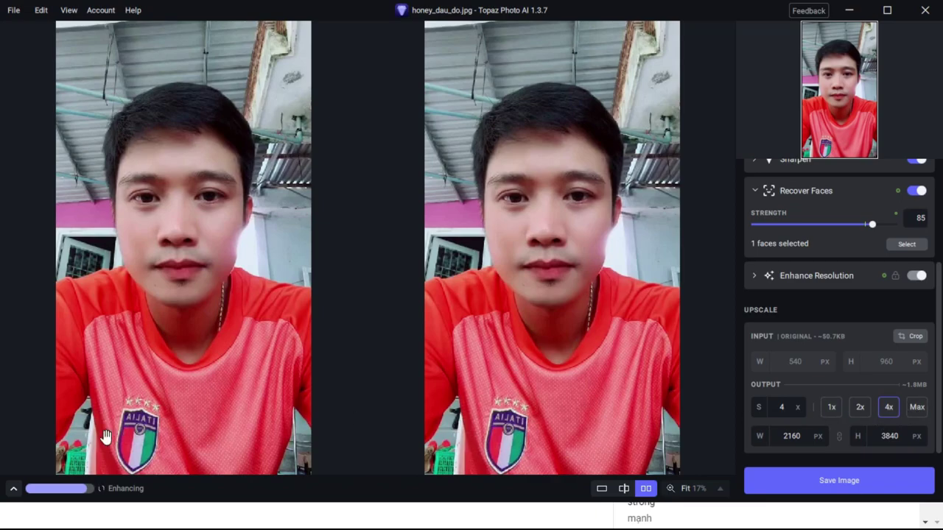
pyautogui.scroll(1, 810, 439)
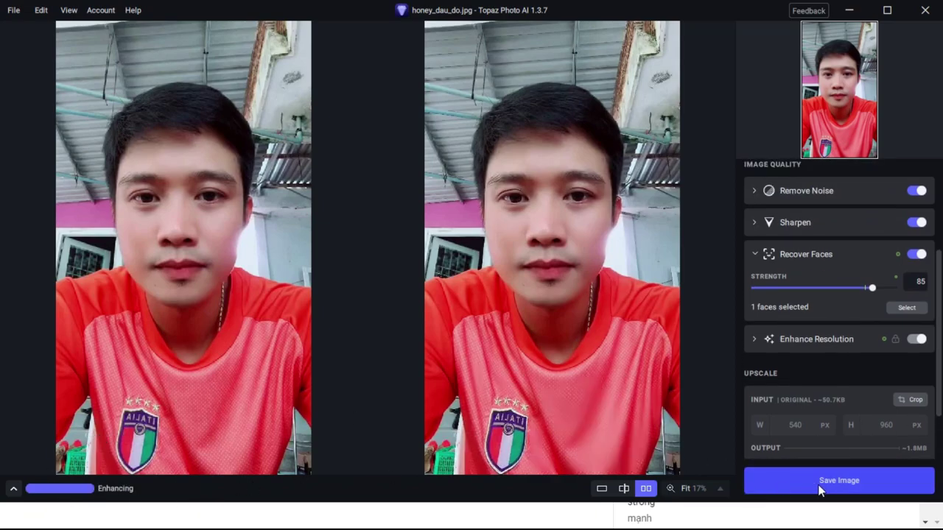
# Export the portrait as a quality-100 JPEG to D:/TĂNG NÉT and open the saved file
pyautogui.click(836, 484)
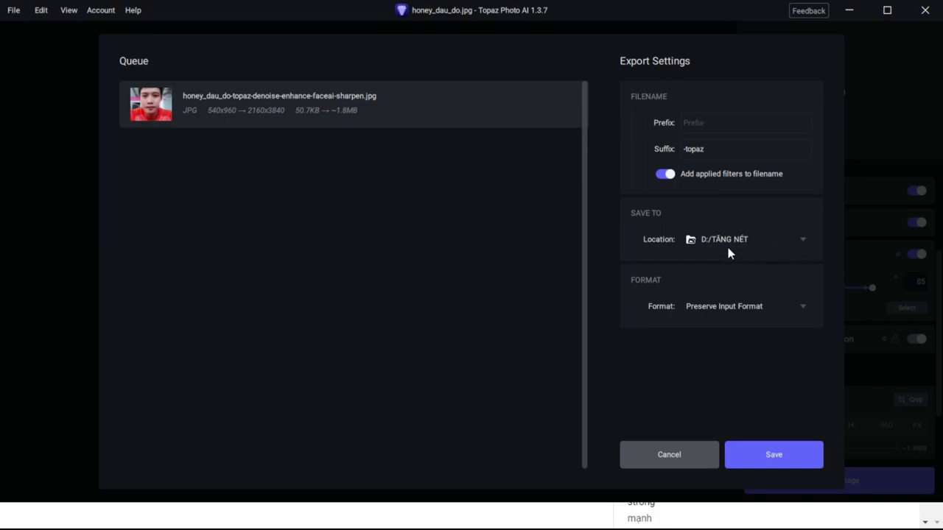
pyautogui.click(754, 314)
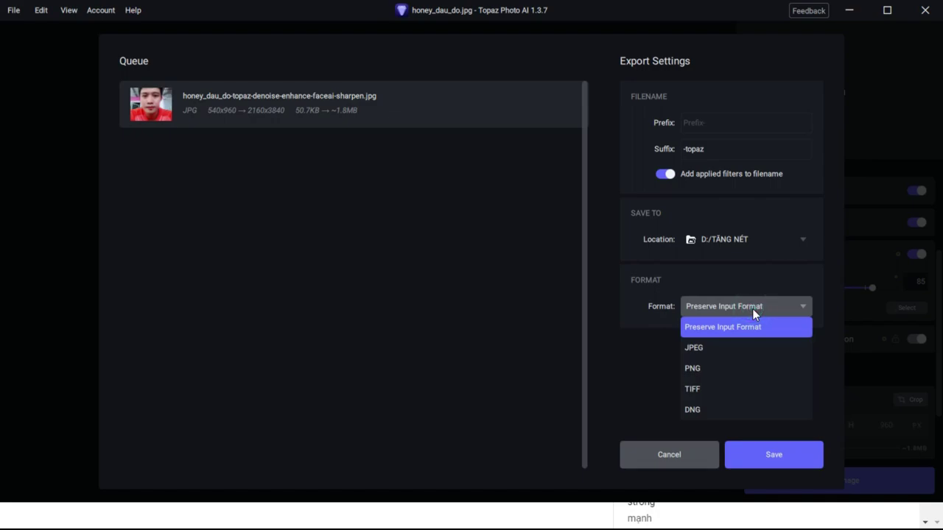
pyautogui.click(752, 309)
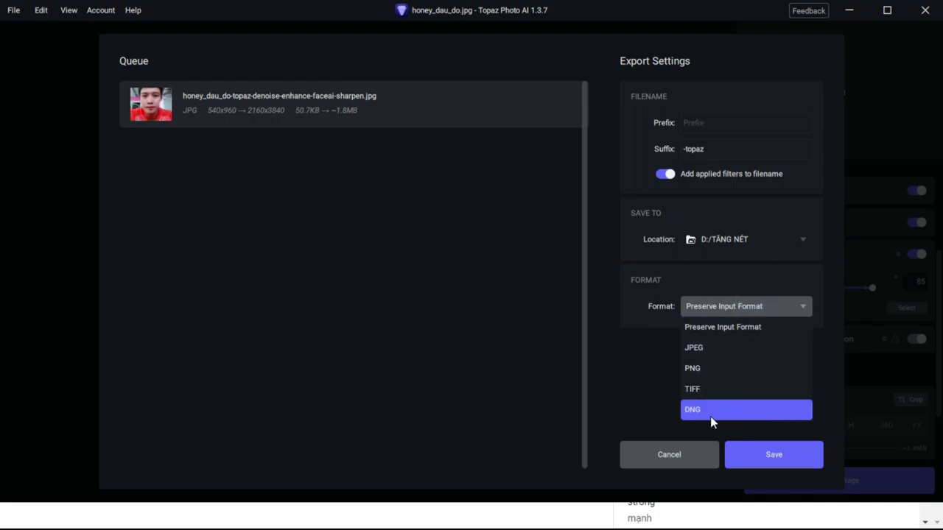
pyautogui.click(730, 348)
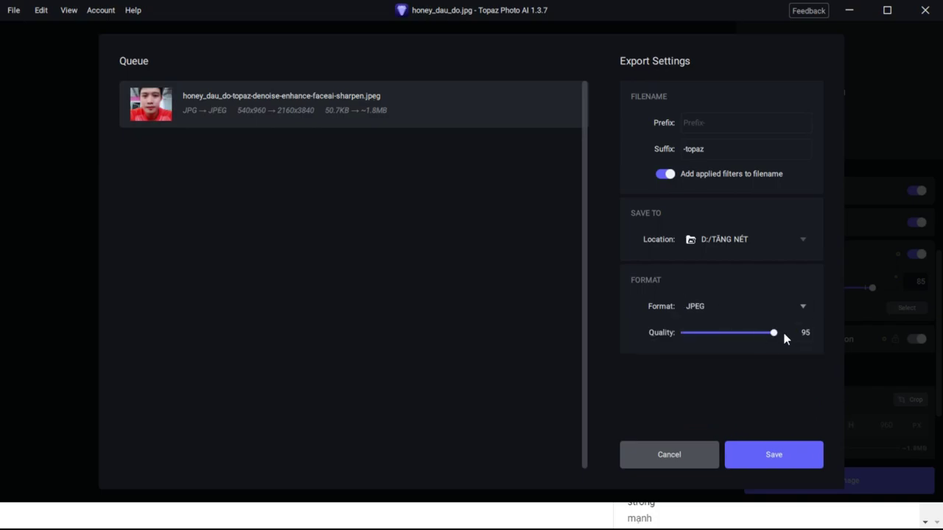
pyautogui.moveTo(773, 333); pyautogui.dragTo(783, 333)
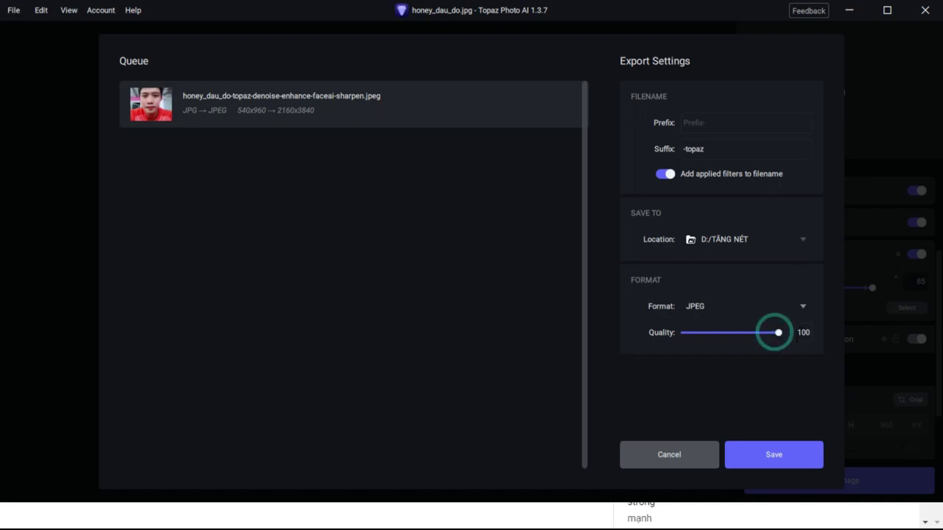
pyautogui.click(785, 456)
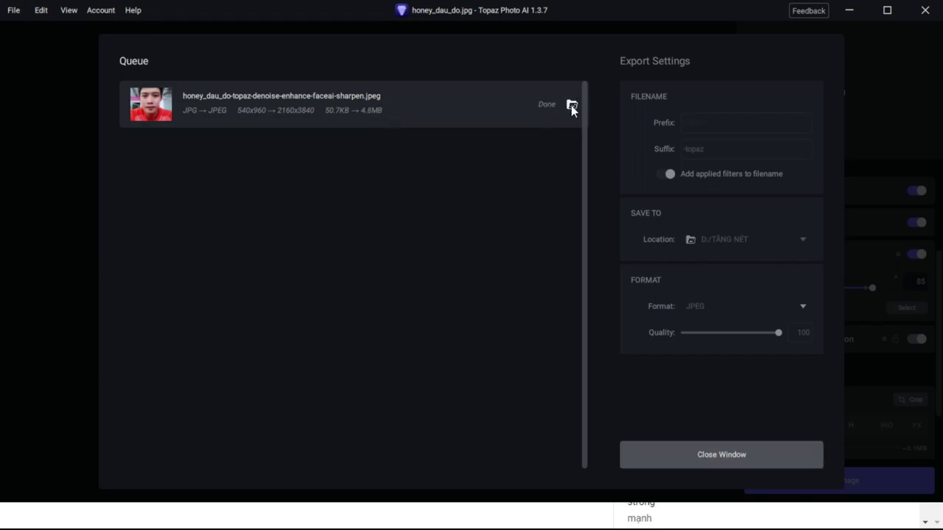
pyautogui.click(572, 105)
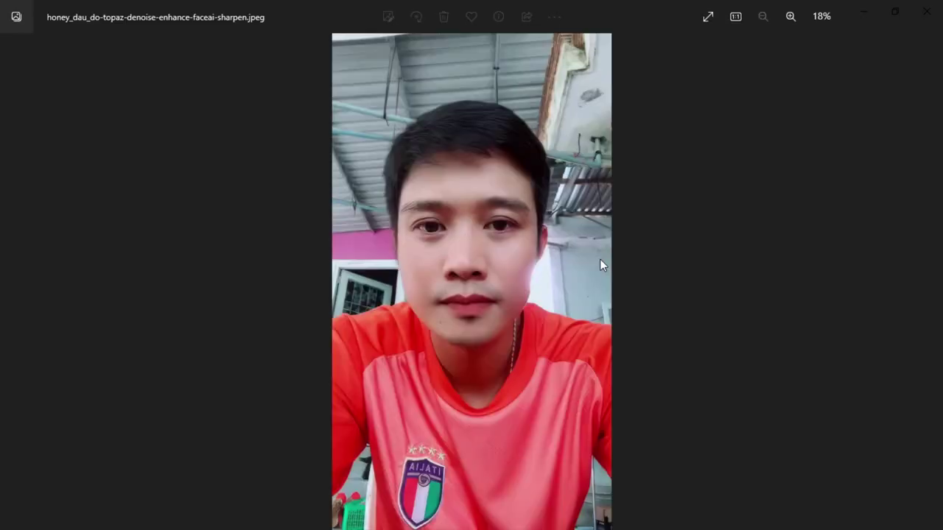
# Zoom in and out on the enhanced portrait JPEG in Photos, then close the viewer
pyautogui.scroll(2, 598, 258)
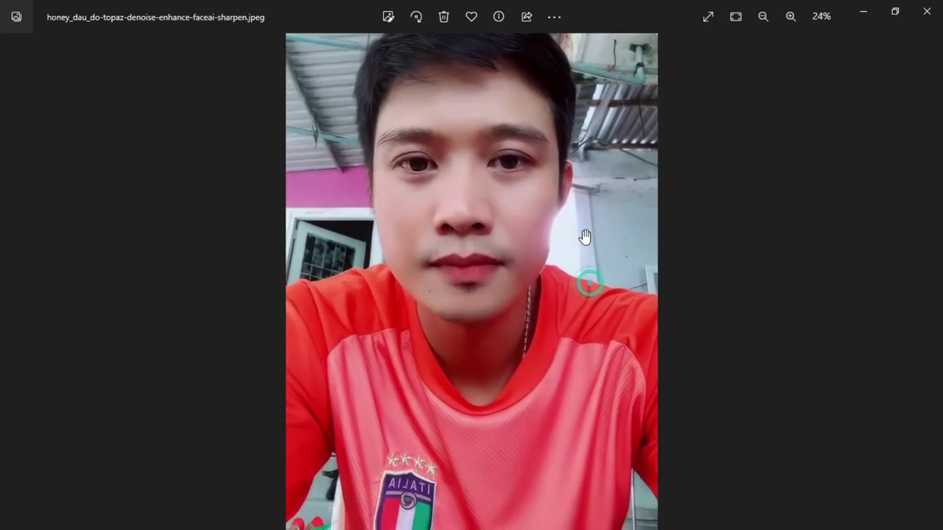
pyautogui.scroll(2, 585, 257)
pyautogui.scroll(1, 585, 258)
pyautogui.scroll(2, 567, 213)
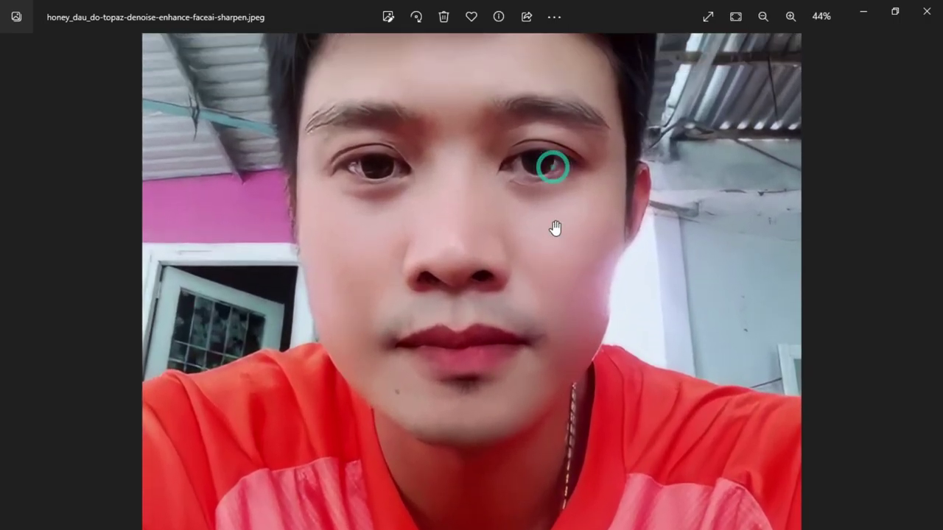
pyautogui.scroll(-2, 556, 227)
pyautogui.scroll(1, 555, 228)
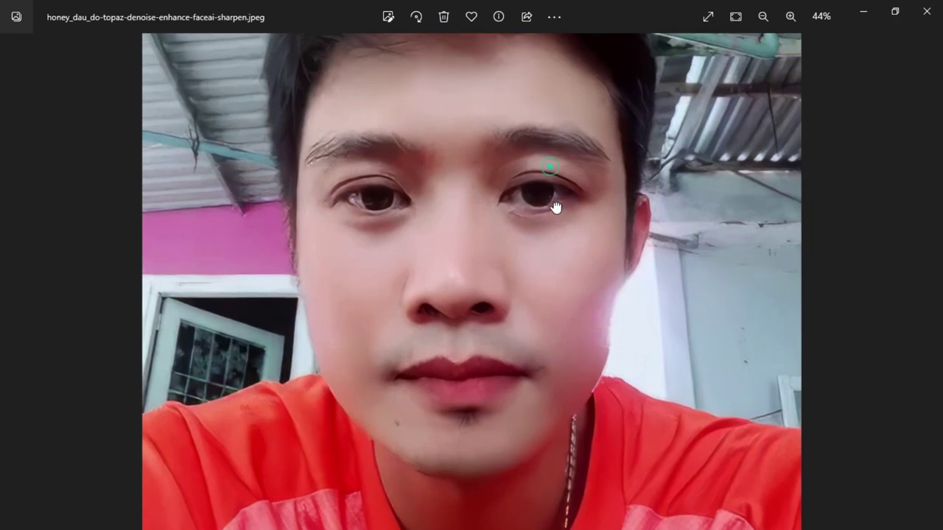
pyautogui.scroll(-1, 475, 211)
pyautogui.scroll(-1, 585, 228)
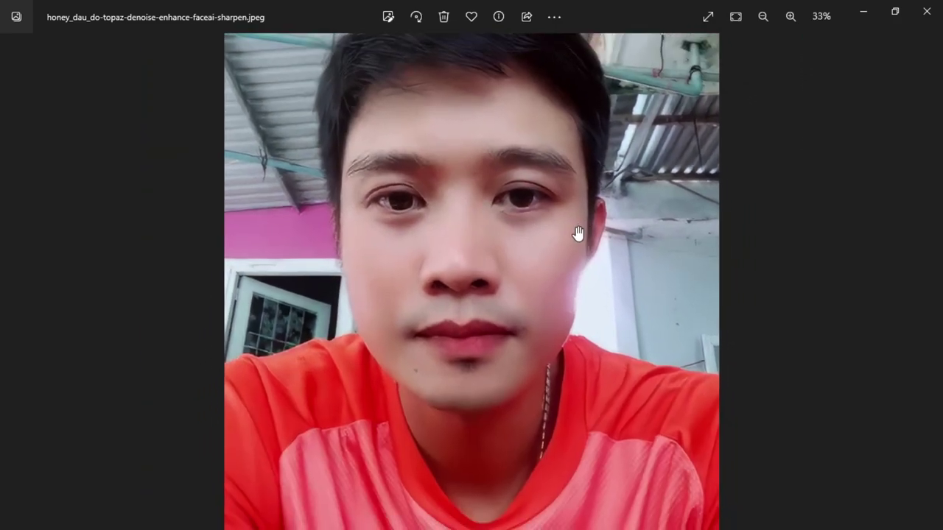
pyautogui.scroll(-1, 581, 236)
pyautogui.scroll(1, 563, 241)
pyautogui.scroll(1, 521, 233)
pyautogui.scroll(-1, 613, 214)
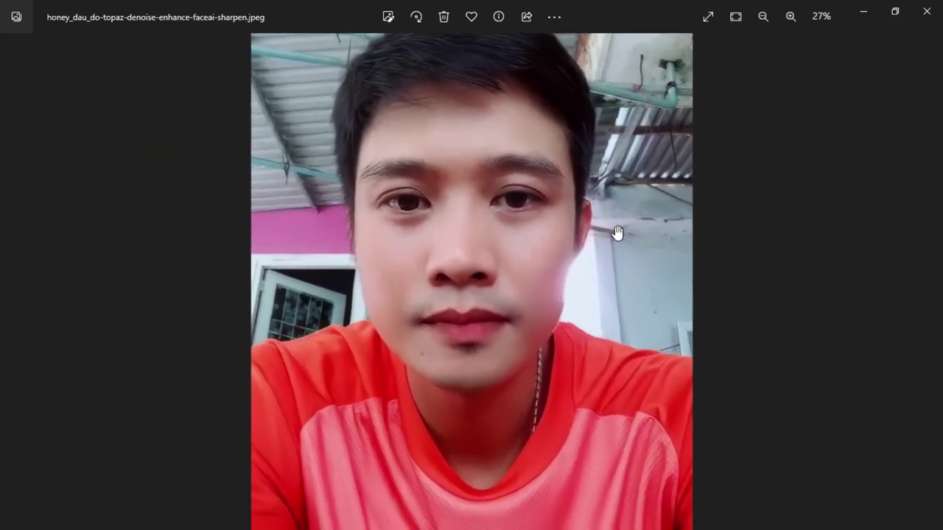
pyautogui.scroll(-1, 606, 243)
pyautogui.scroll(1, 530, 288)
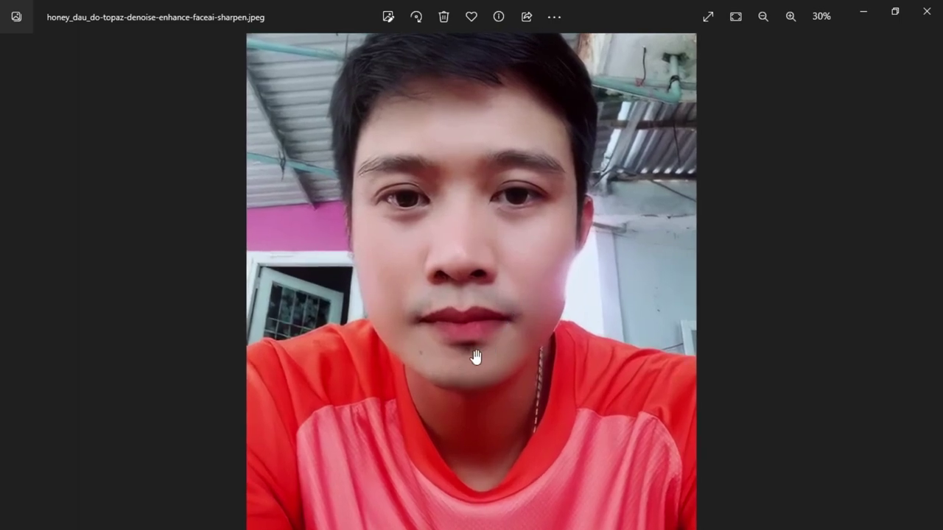
pyautogui.click(928, 9)
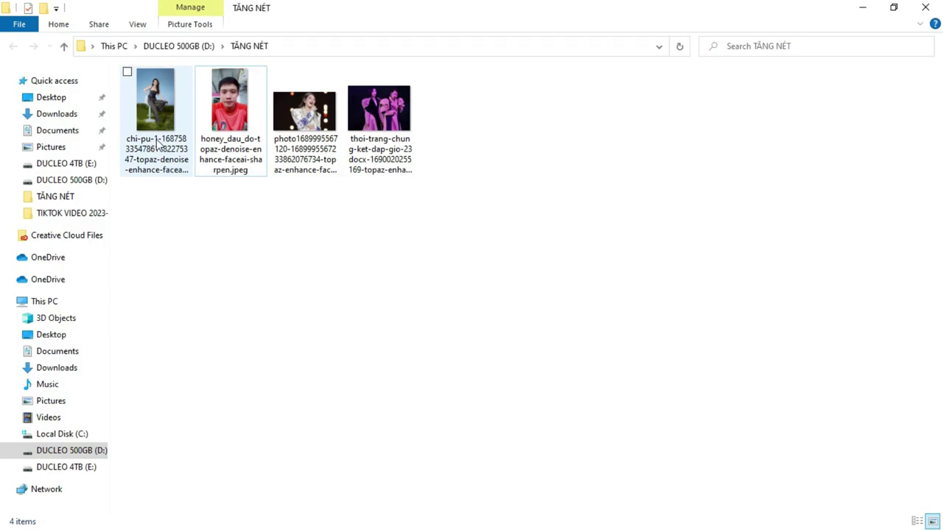
pyautogui.moveTo(156, 118)
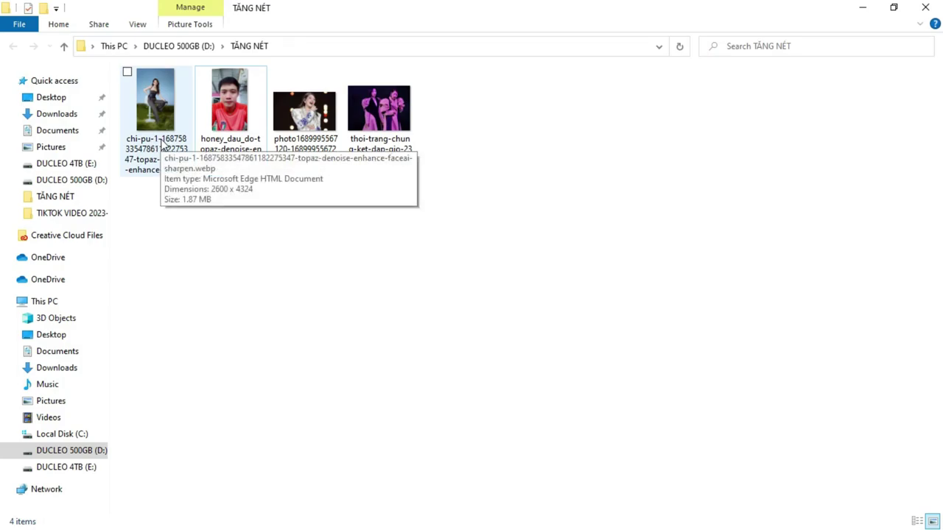
# Select the portrait photo thumbnail in the TĂNG NÉT folder
pyautogui.click(164, 144)
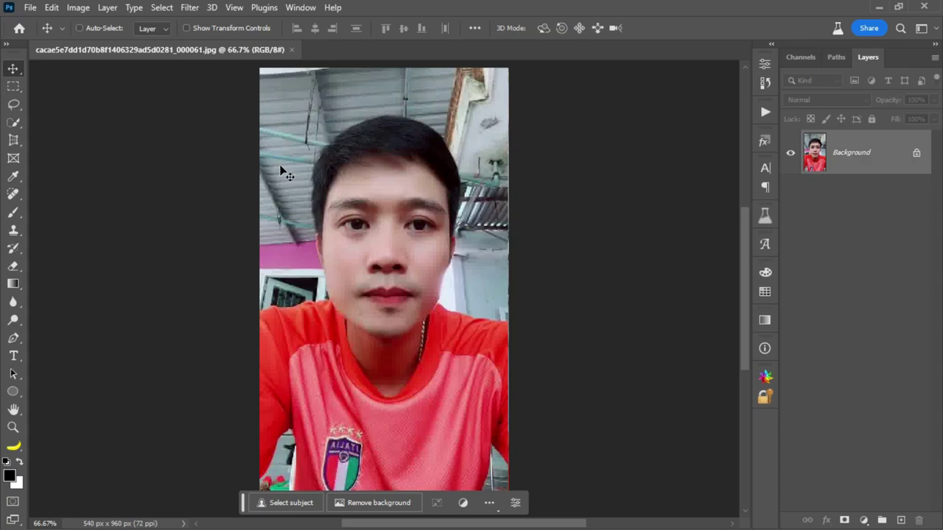
# View the original portrait at 100% and run Filter > Topaz Labs > Topaz Photo AI on it
pyautogui.hotkey('ctrl', '1')
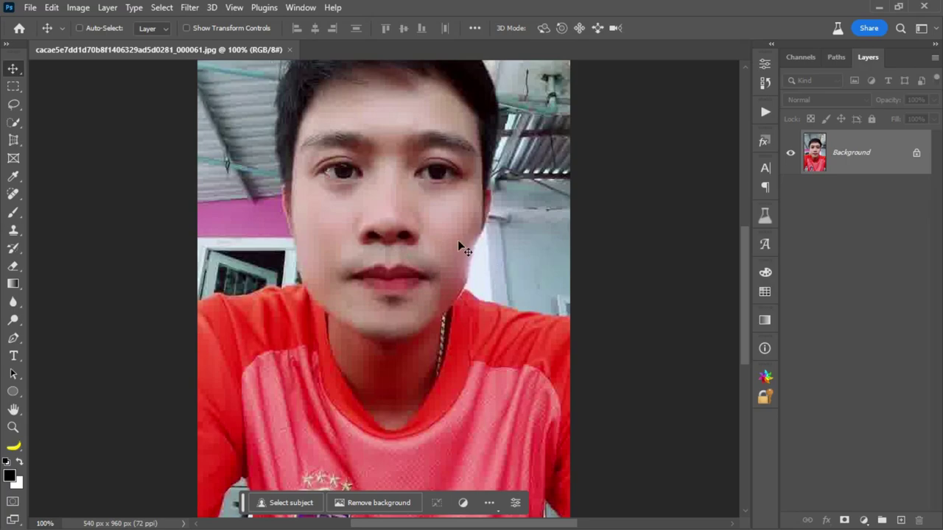
pyautogui.scroll(-1, 459, 274)
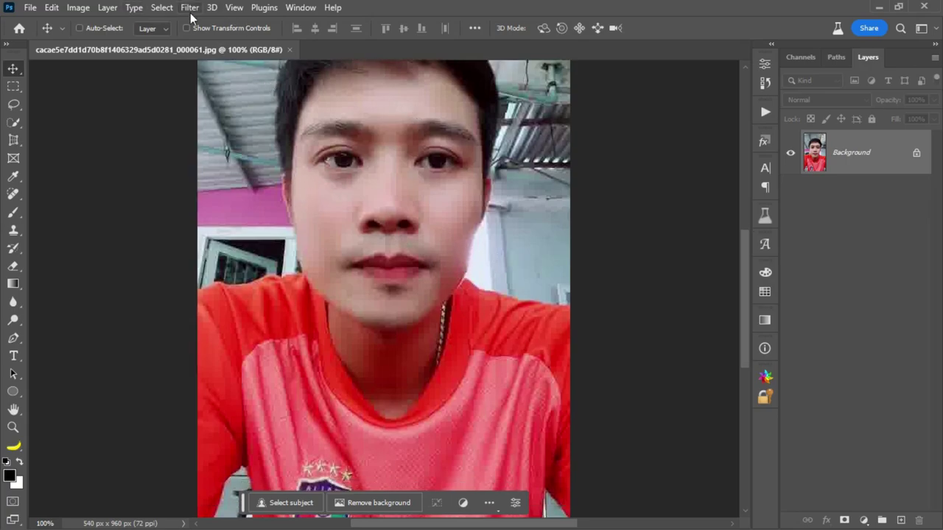
pyautogui.click(190, 10)
pyautogui.moveTo(211, 376)
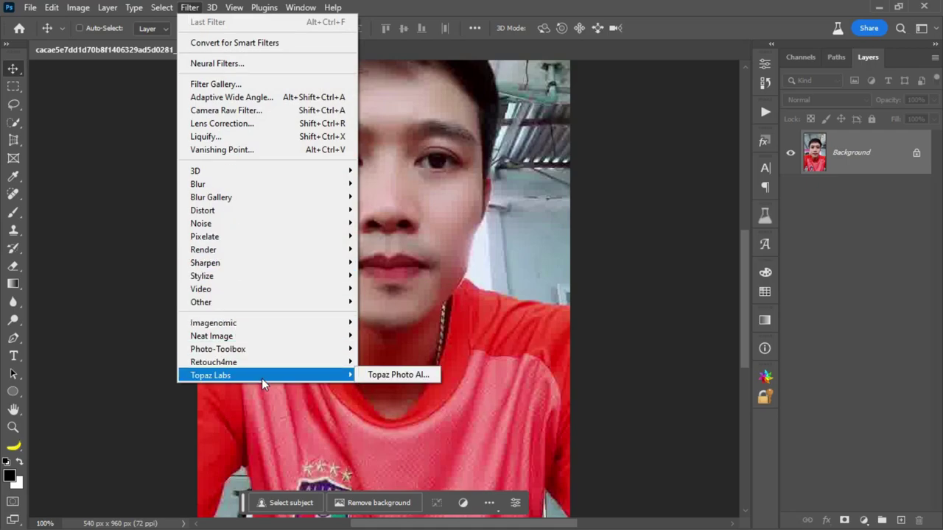
pyautogui.click(433, 375)
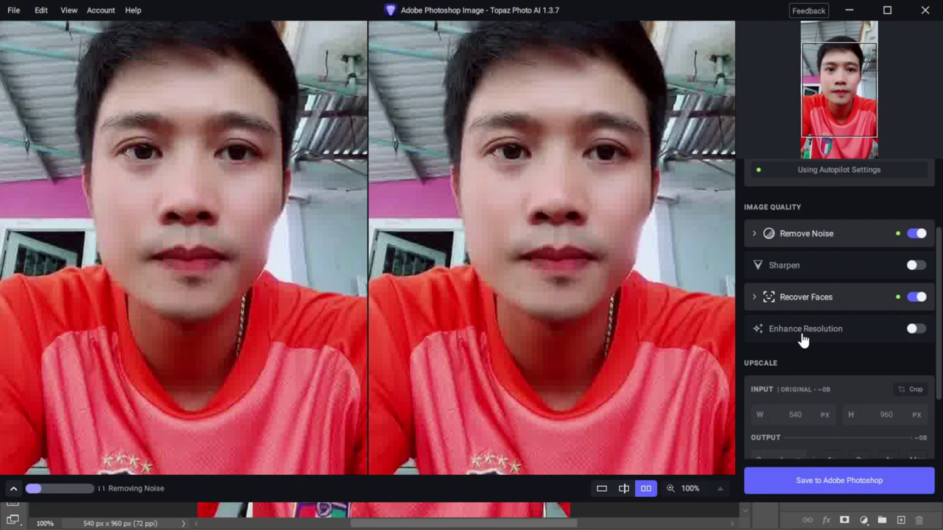
# Try the 4x and Max upscale options, which stay greyed out in the plugin
pyautogui.scroll(-1, 820, 335)
pyautogui.scroll(-1, 819, 335)
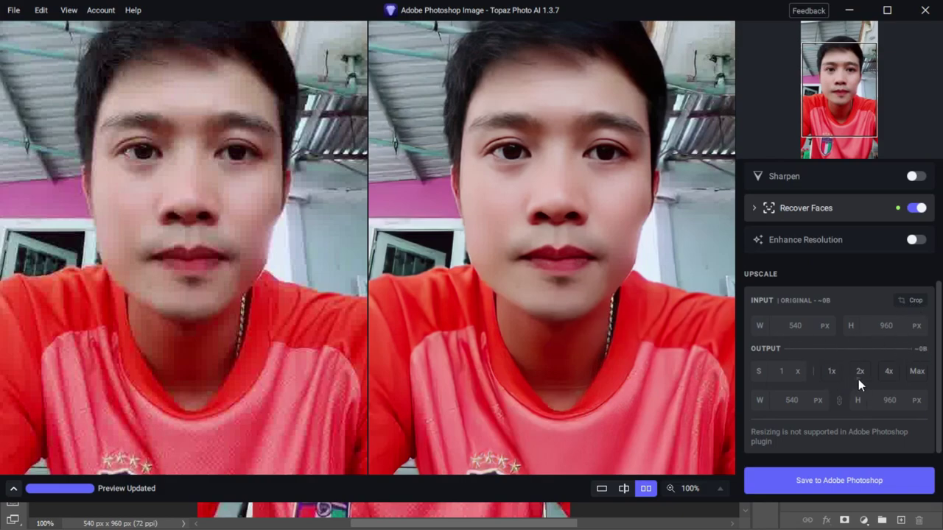
pyautogui.click(894, 376)
pyautogui.click(918, 377)
# Turn on Enhance Resolution (High Fidelity) and Sharpen, briefly checking the Recover Faces settings
pyautogui.click(915, 240)
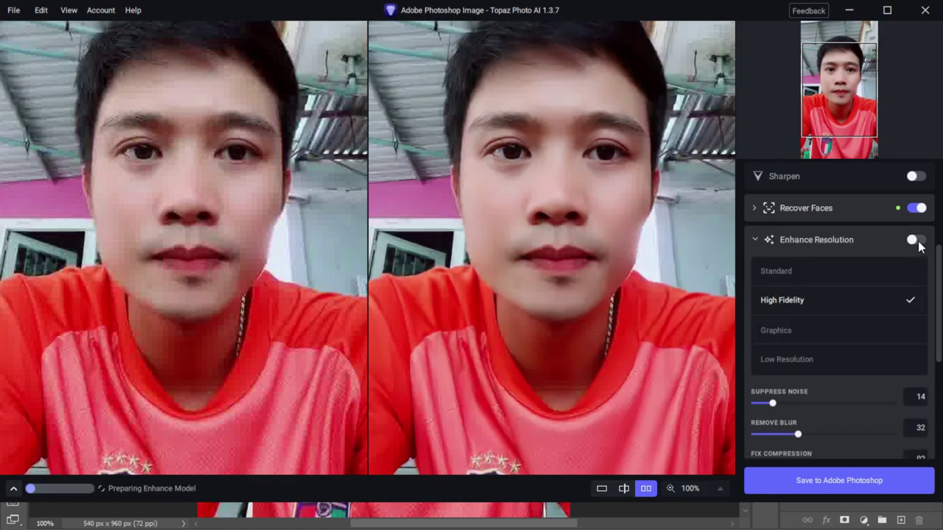
pyautogui.click(754, 276)
pyautogui.click(805, 308)
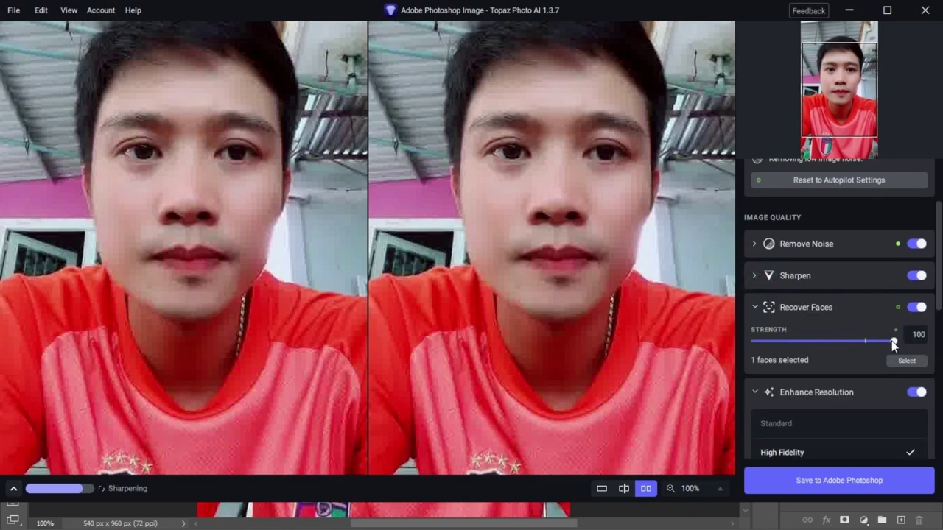
pyautogui.click(810, 307)
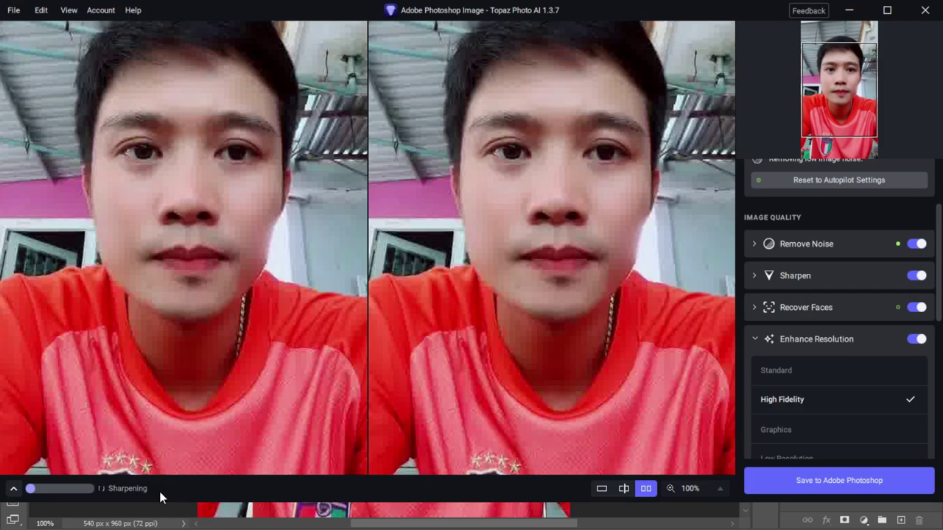
# Set Sharpen strength to 60 and Clarity to 10, then save back to Photoshop
pyautogui.click(795, 276)
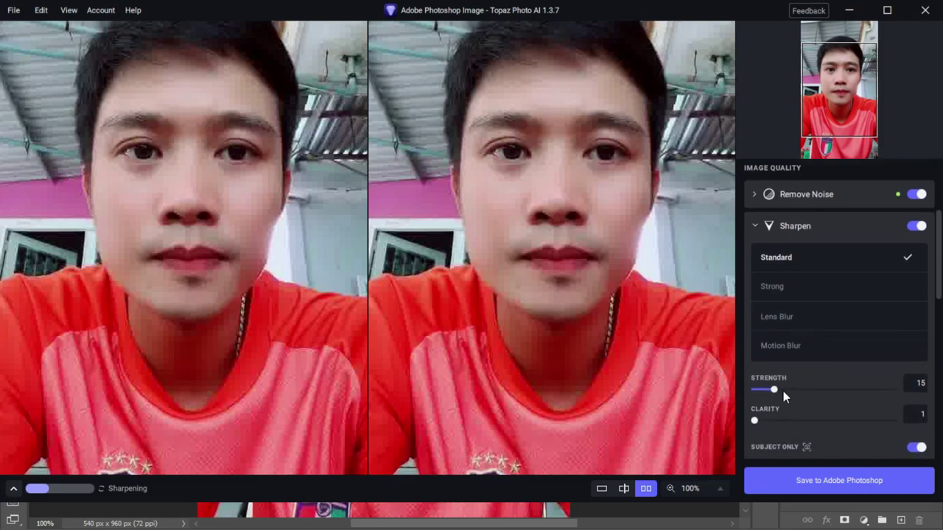
pyautogui.moveTo(774, 390); pyautogui.dragTo(835, 390)
pyautogui.moveTo(835, 399); pyautogui.dragTo(837, 401)
pyautogui.scroll(-1, 834, 407)
pyautogui.click(765, 375)
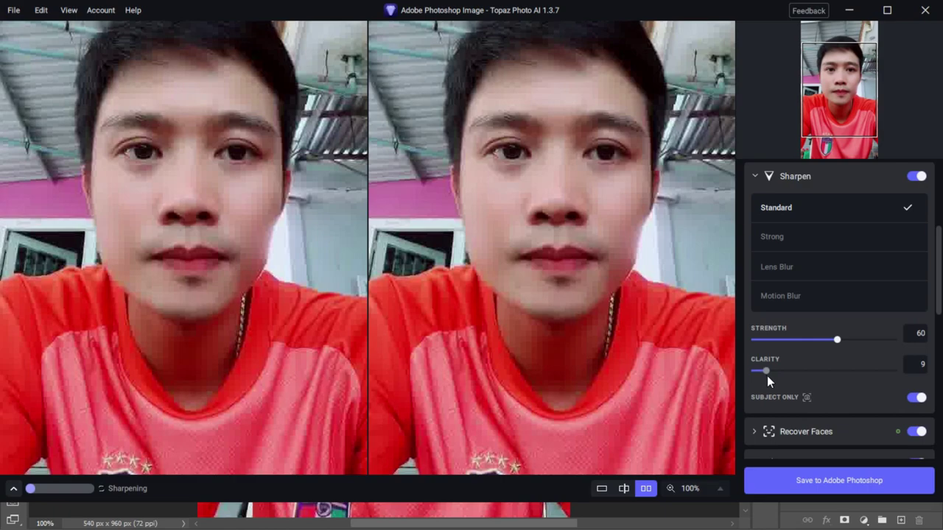
pyautogui.moveTo(764, 375); pyautogui.dragTo(767, 376)
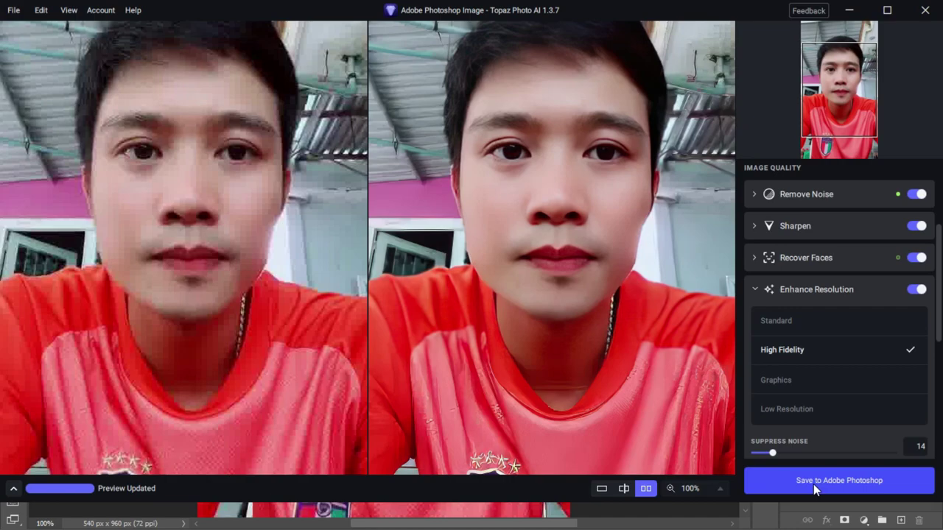
pyautogui.click(813, 484)
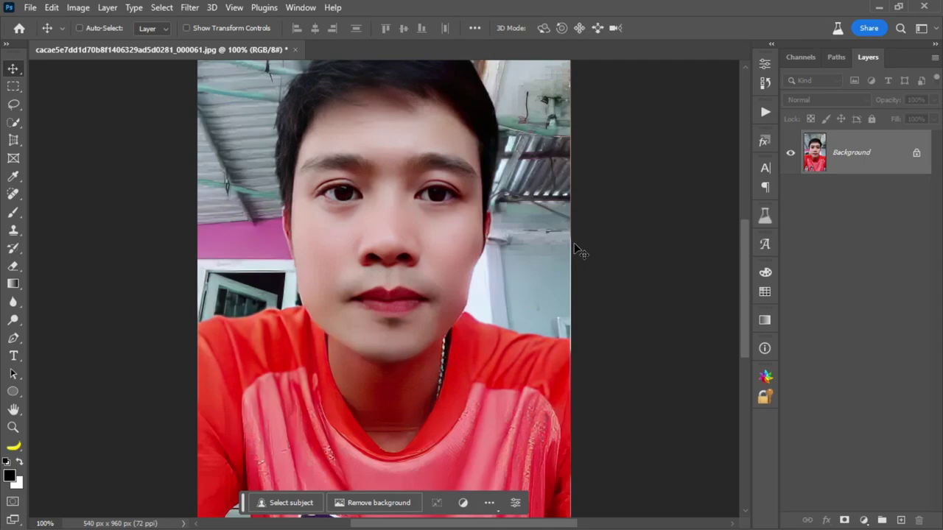
# Magnify the enhanced portrait to 200%, then zoom in on the original 02.jpg
pyautogui.hotkey('ctrl', '+')
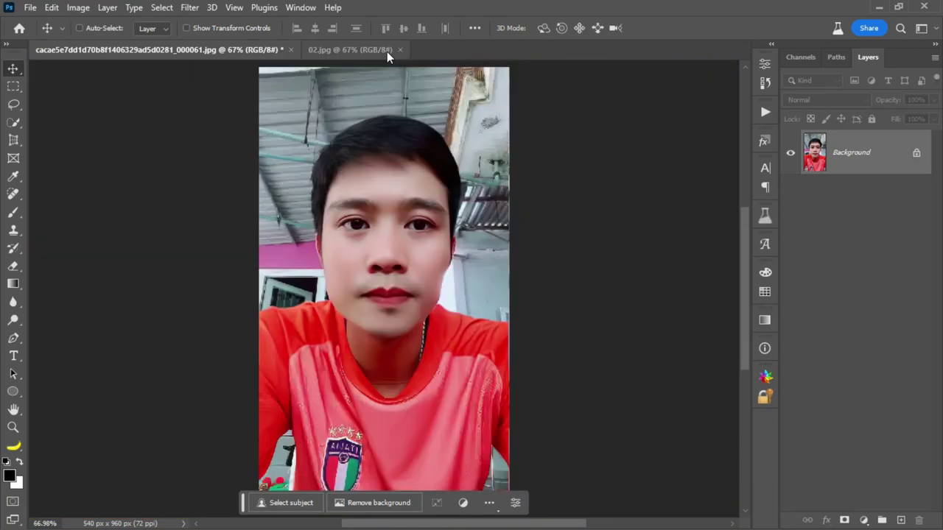
pyautogui.click(386, 51)
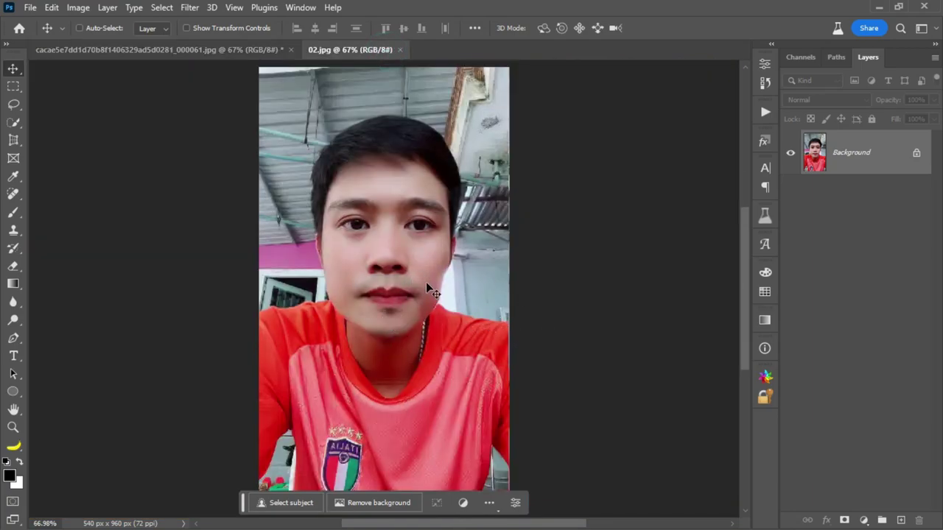
pyautogui.scroll(1, 471, 269)
pyautogui.scroll(1, 471, 270)
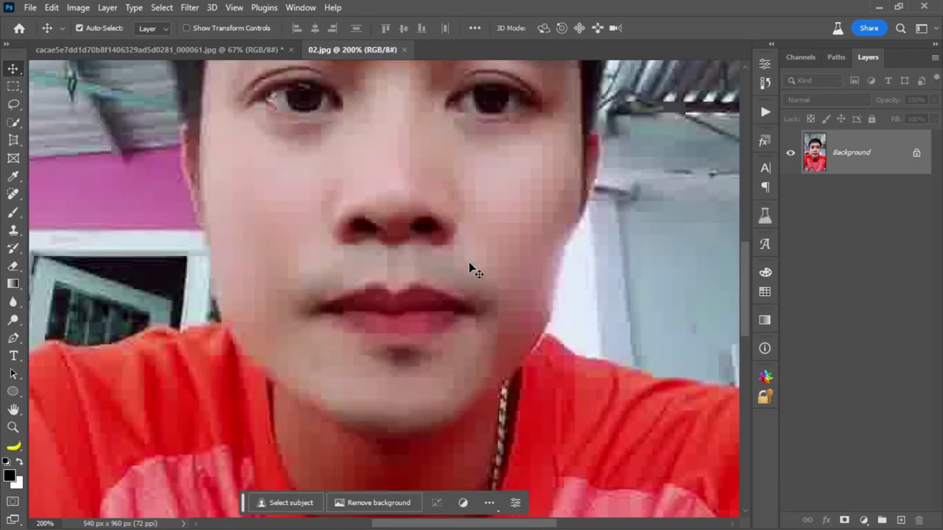
pyautogui.scroll(1, 434, 224)
pyautogui.scroll(1, 457, 290)
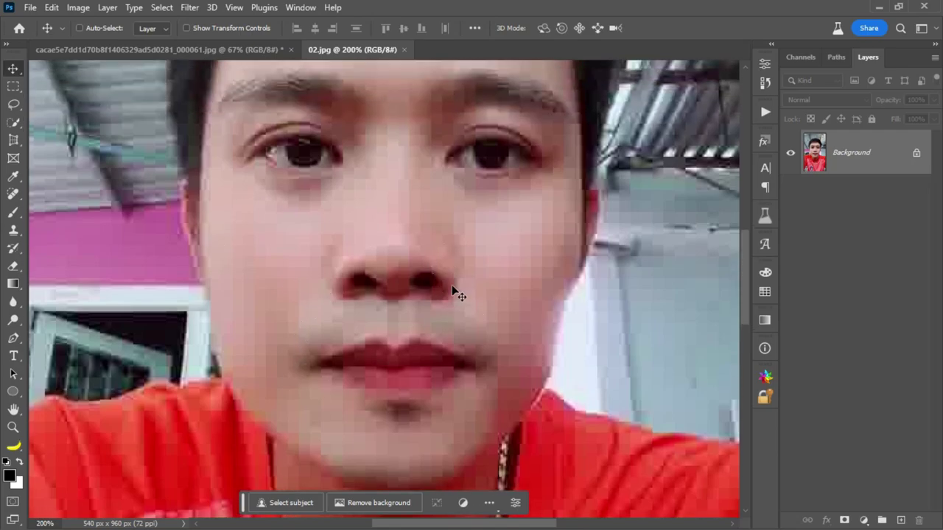
pyautogui.scroll(1, 442, 276)
pyautogui.scroll(1, 420, 258)
# Return to the enhanced _000061.jpg document and zoom it to 200% for comparison
pyautogui.click(189, 49)
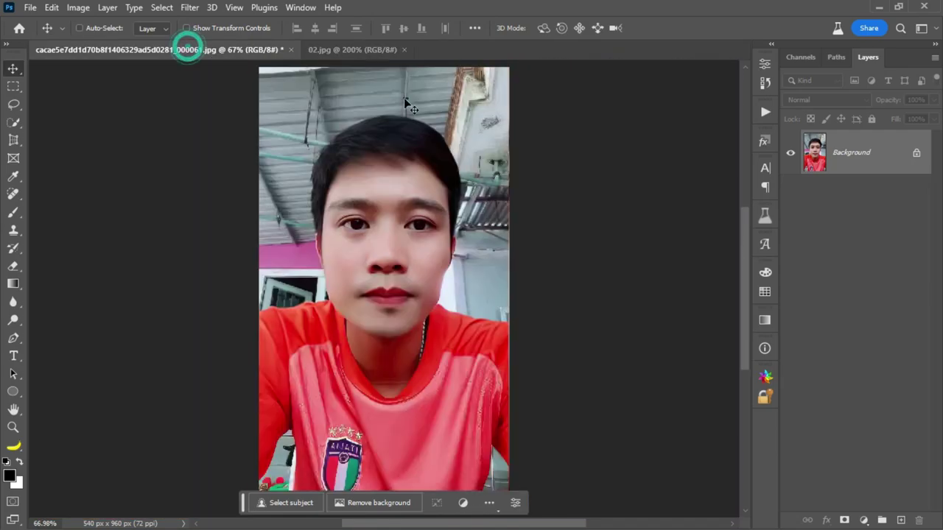
pyautogui.scroll(2, 404, 103)
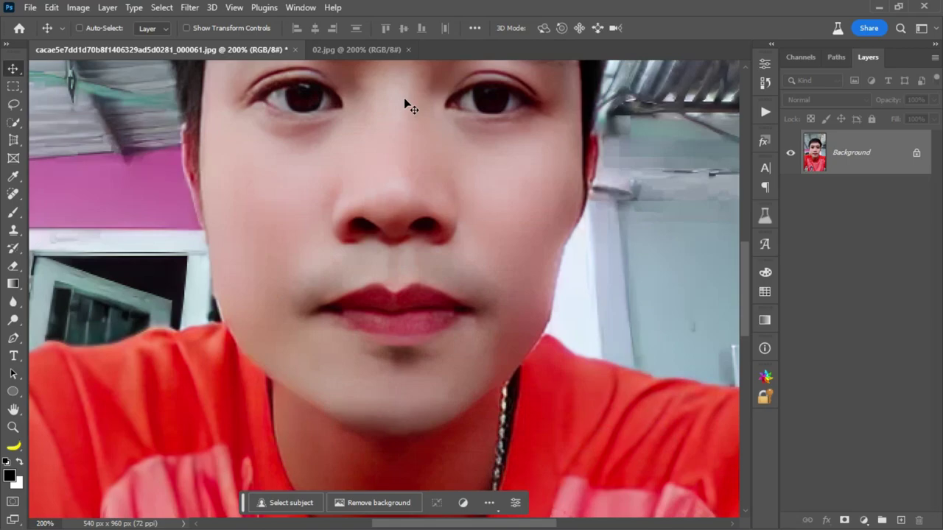
pyautogui.scroll(2, 742, 156)
pyautogui.scroll(2, 435, 239)
pyautogui.scroll(-2, 387, 217)
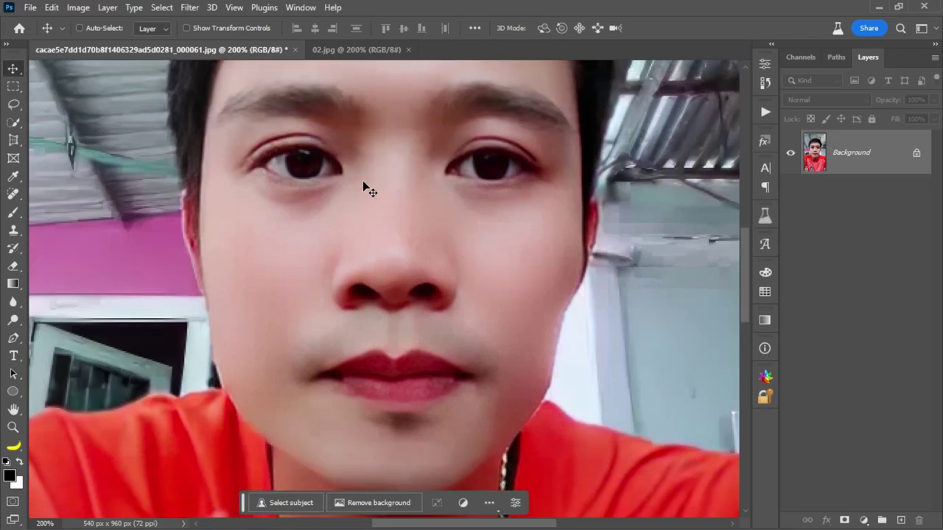
pyautogui.scroll(-2, 363, 187)
pyautogui.scroll(-2, 380, 213)
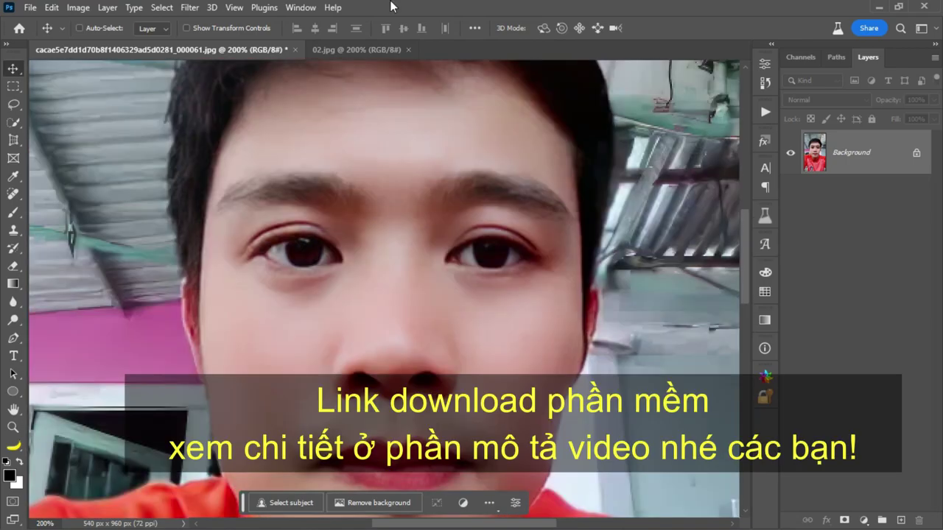